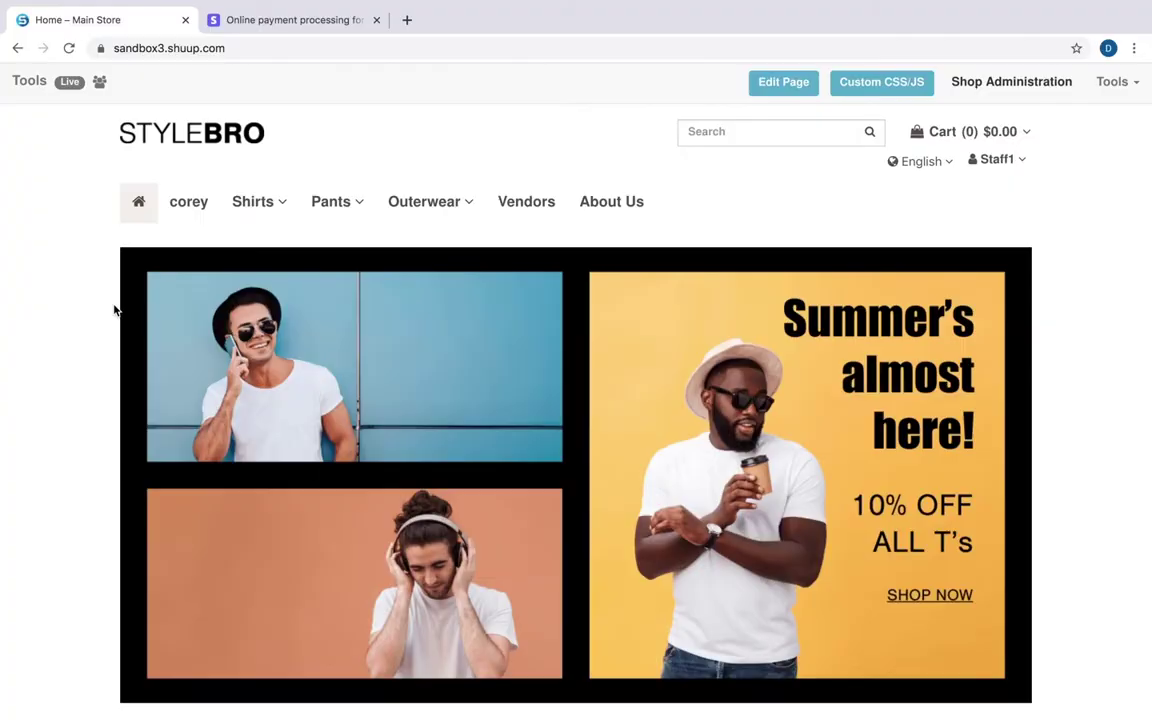
Switch to the Stripe Dashboard browser tab.
left_click(355, 19)
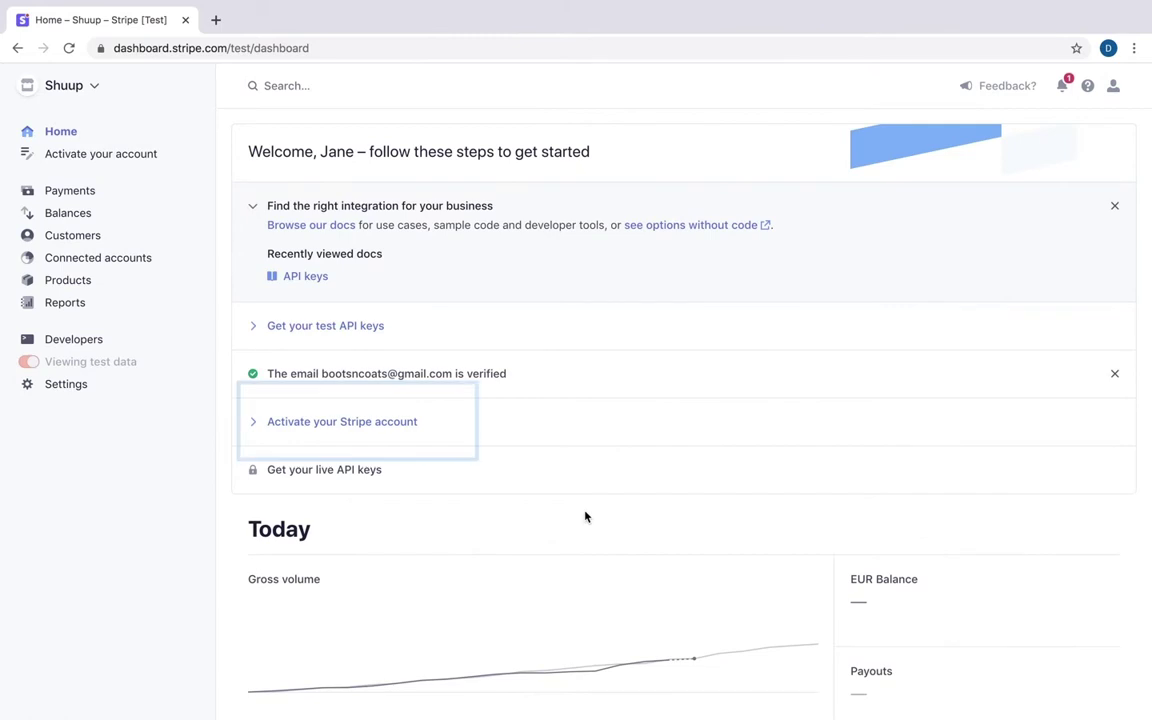
Begin Stripe account activation, keep Individual / Business name, and continue past the representative step.
left_click(375, 434)
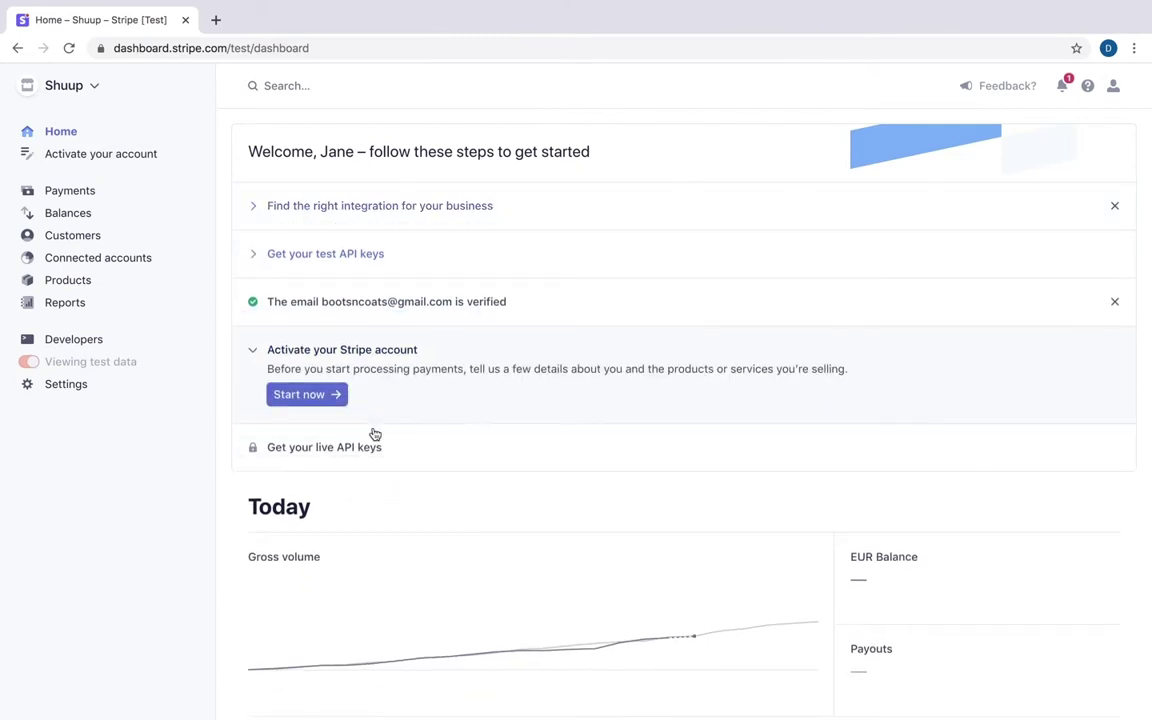
left_click(330, 398)
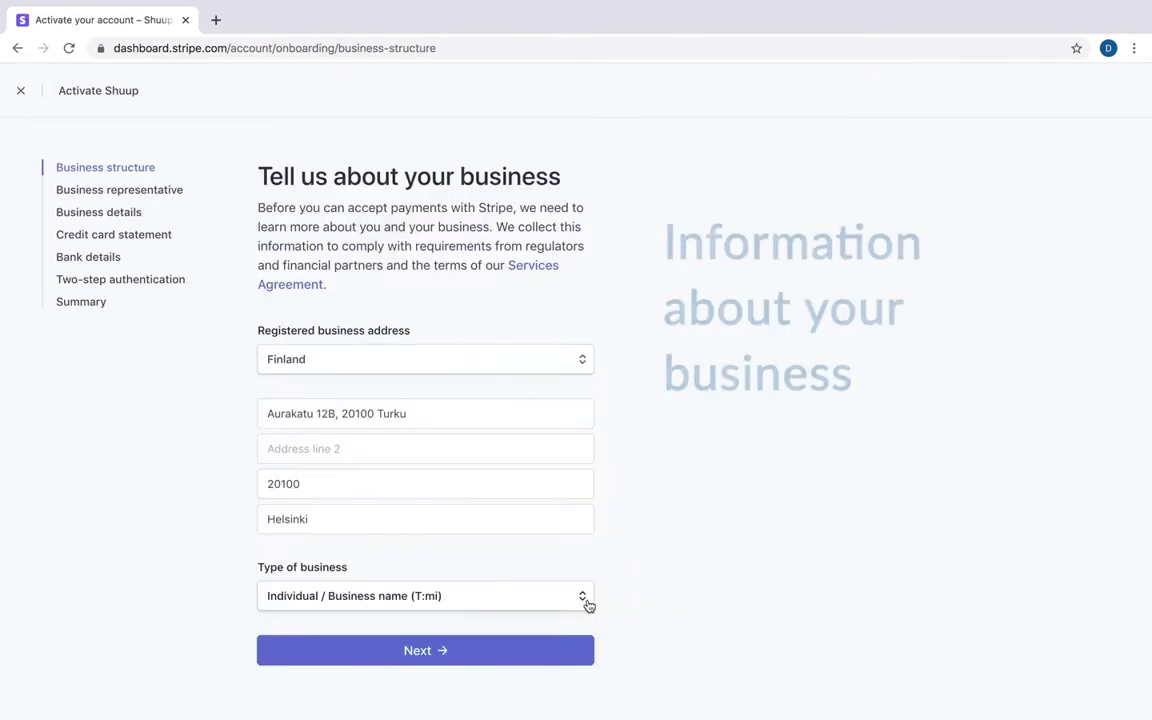
left_click(585, 598)
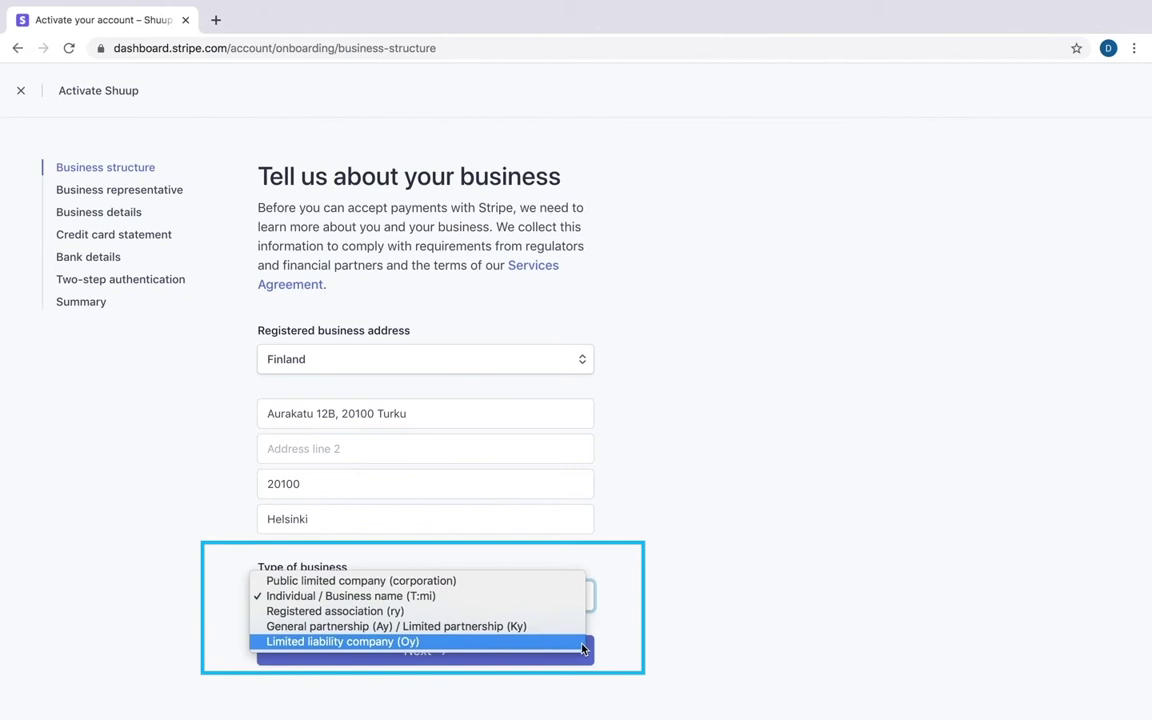
left_click(572, 598)
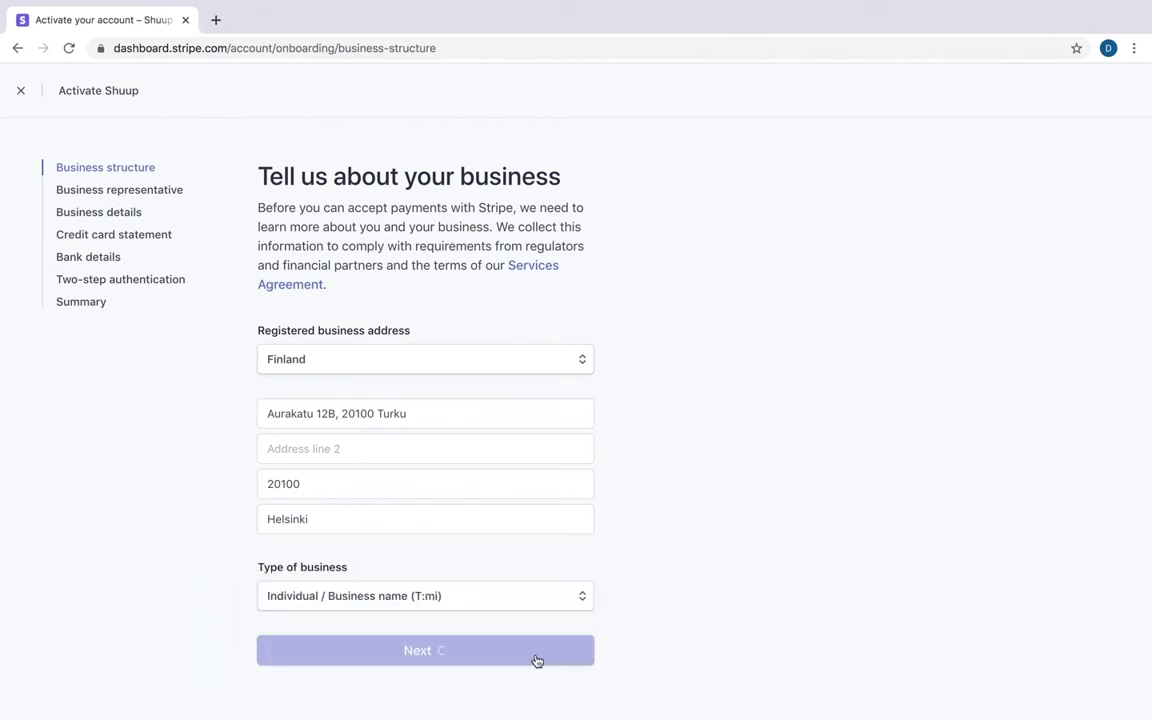
left_click(535, 660)
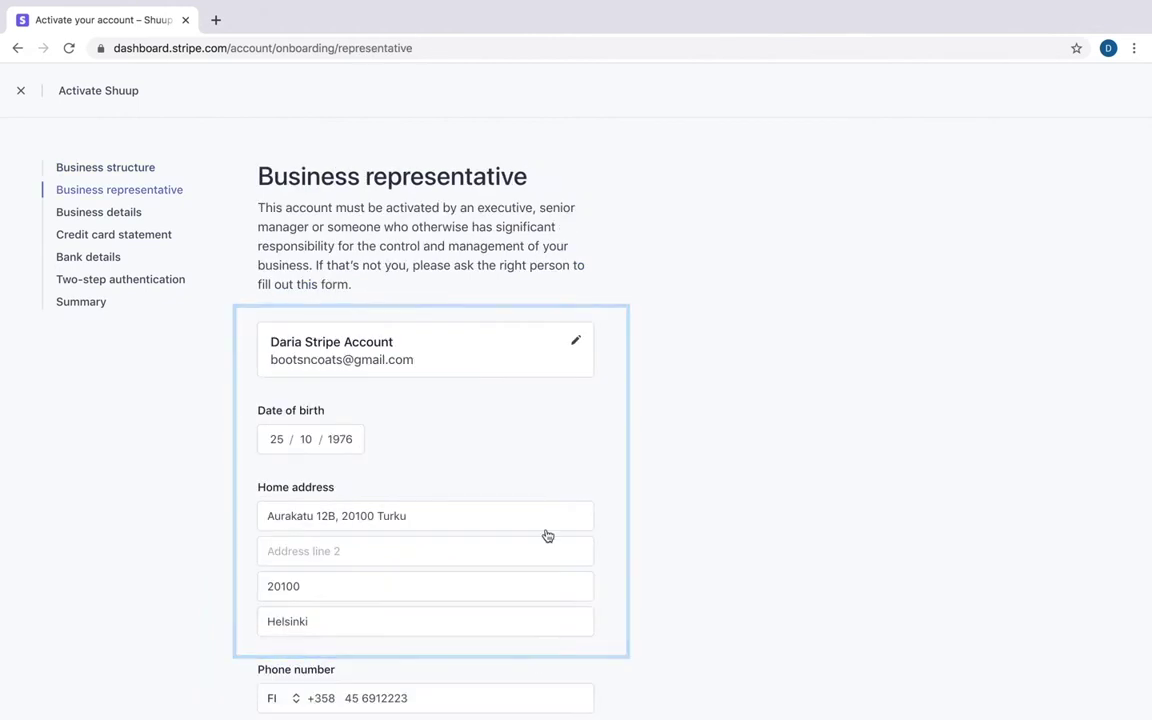
scroll(561, 473, "down", 2)
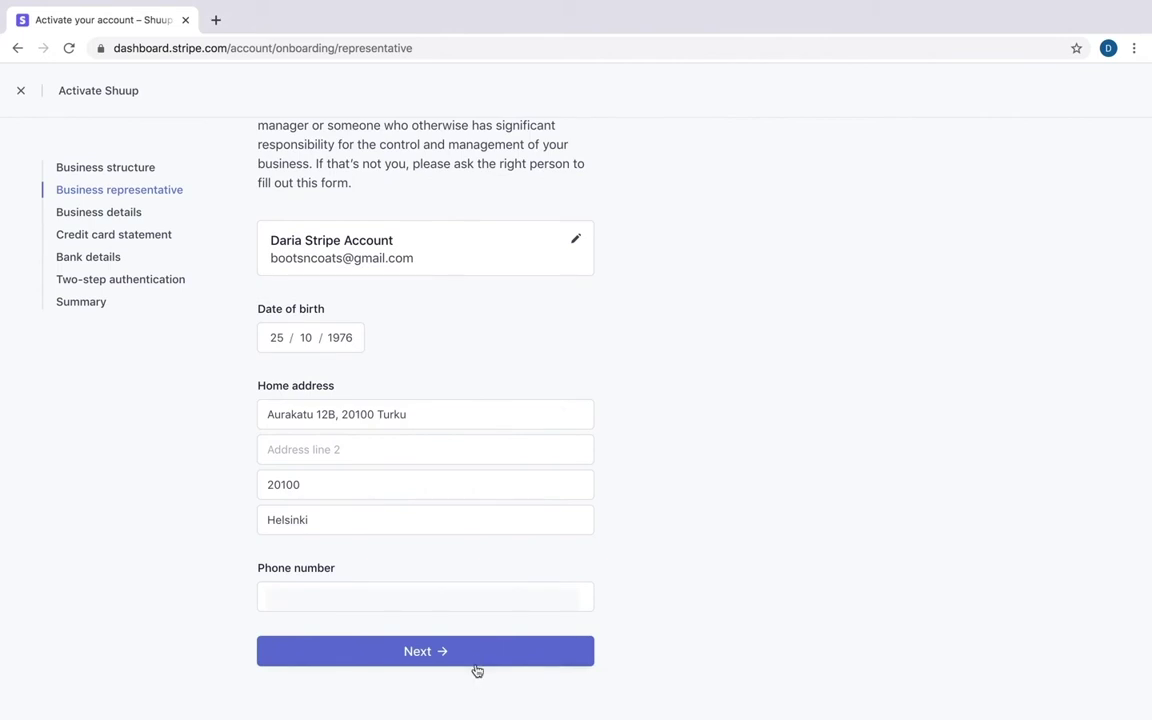
left_click(476, 664)
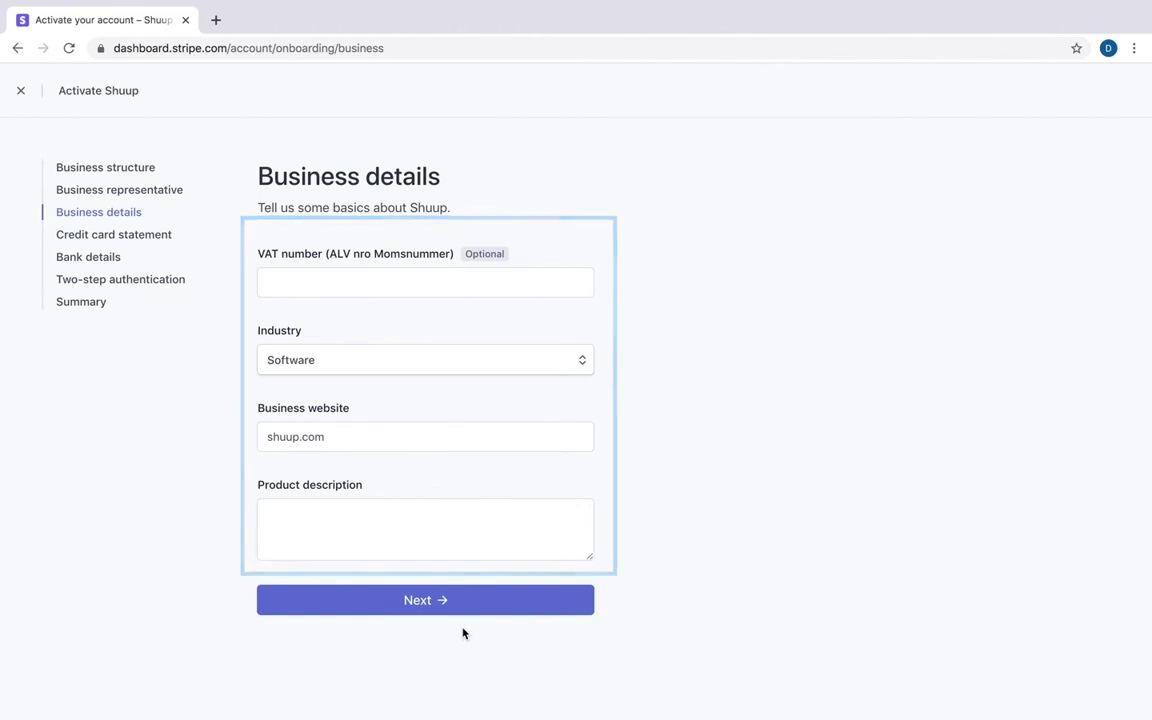
Change the card statement descriptor to 'Shuup Marketplace'.
left_click(455, 611)
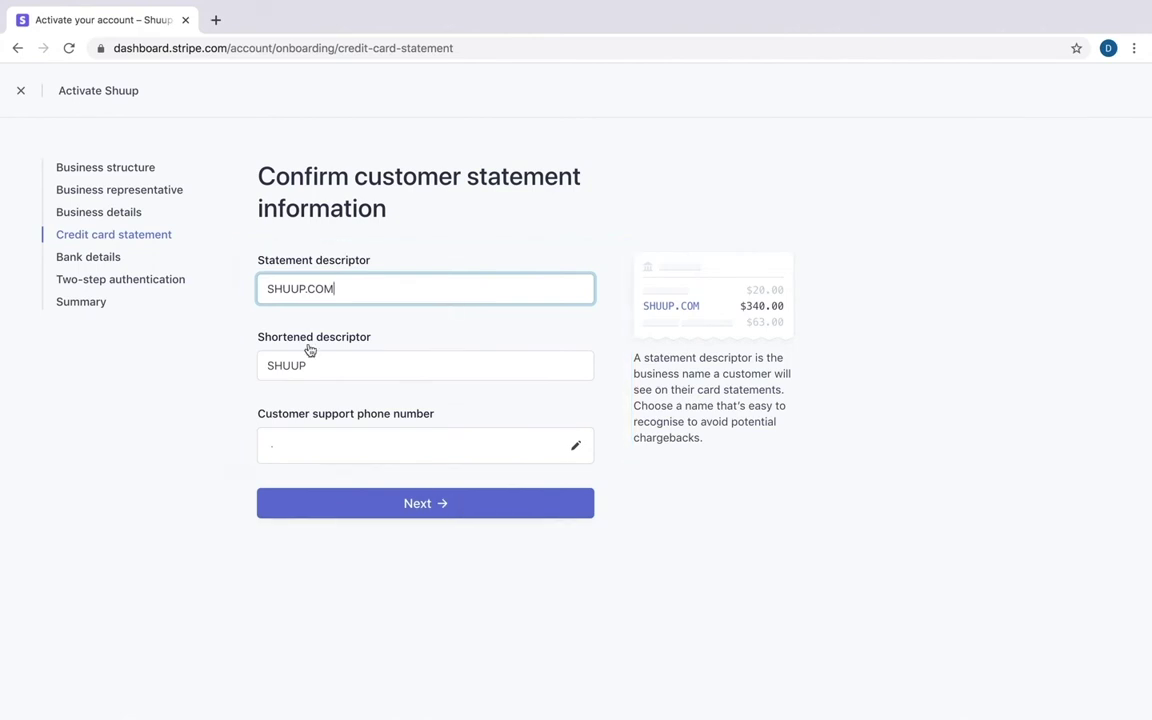
triple_click(348, 288)
type("Shuup Marketplace")
Fill in the IBAN and Confirm IBAN fields and submit the payout bank details.
left_click(405, 503)
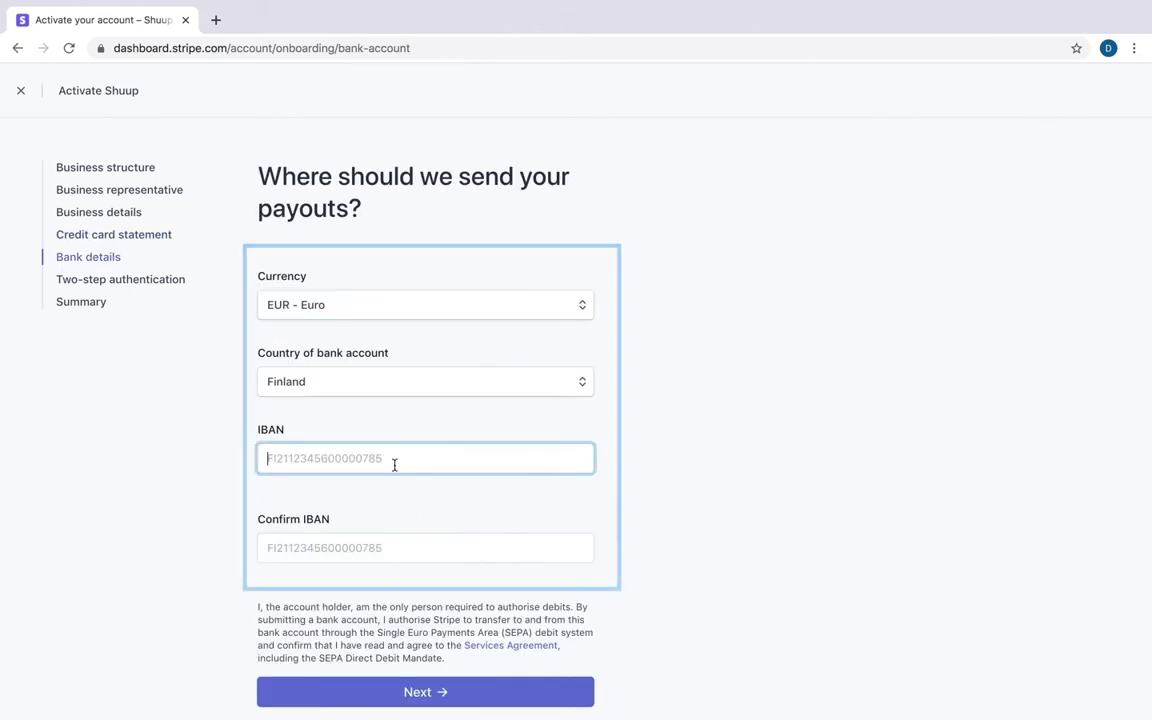
left_click(394, 544)
key("Escape")
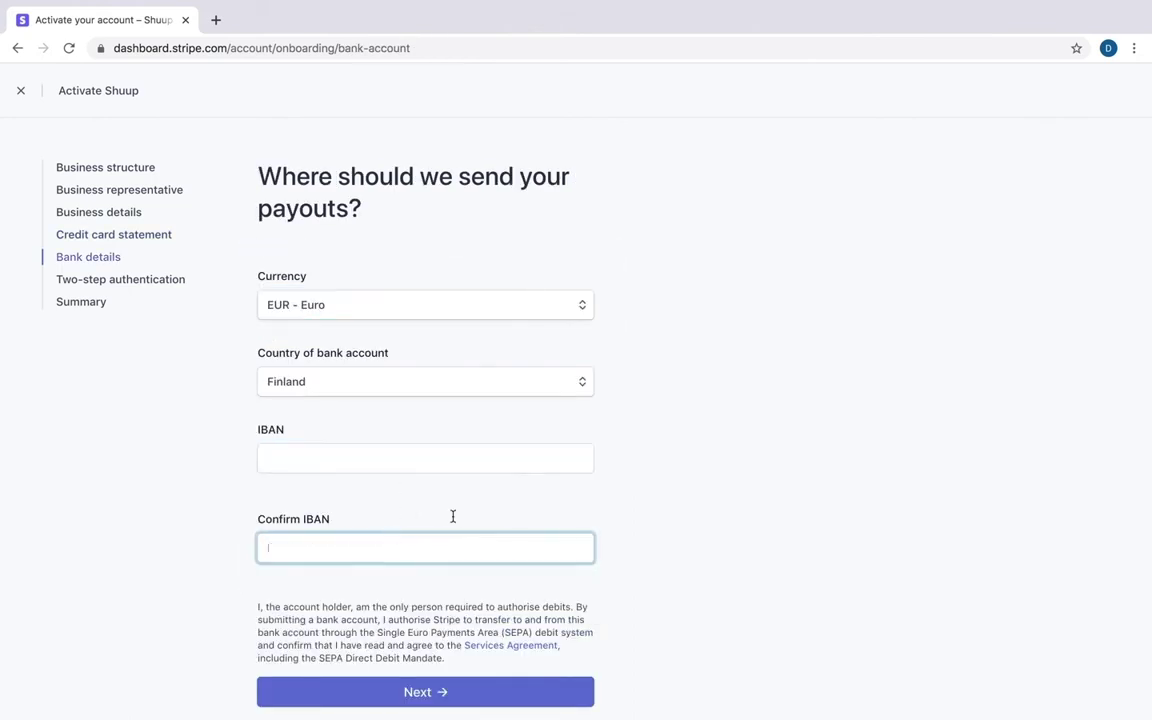
scroll(671, 503, "down", 2)
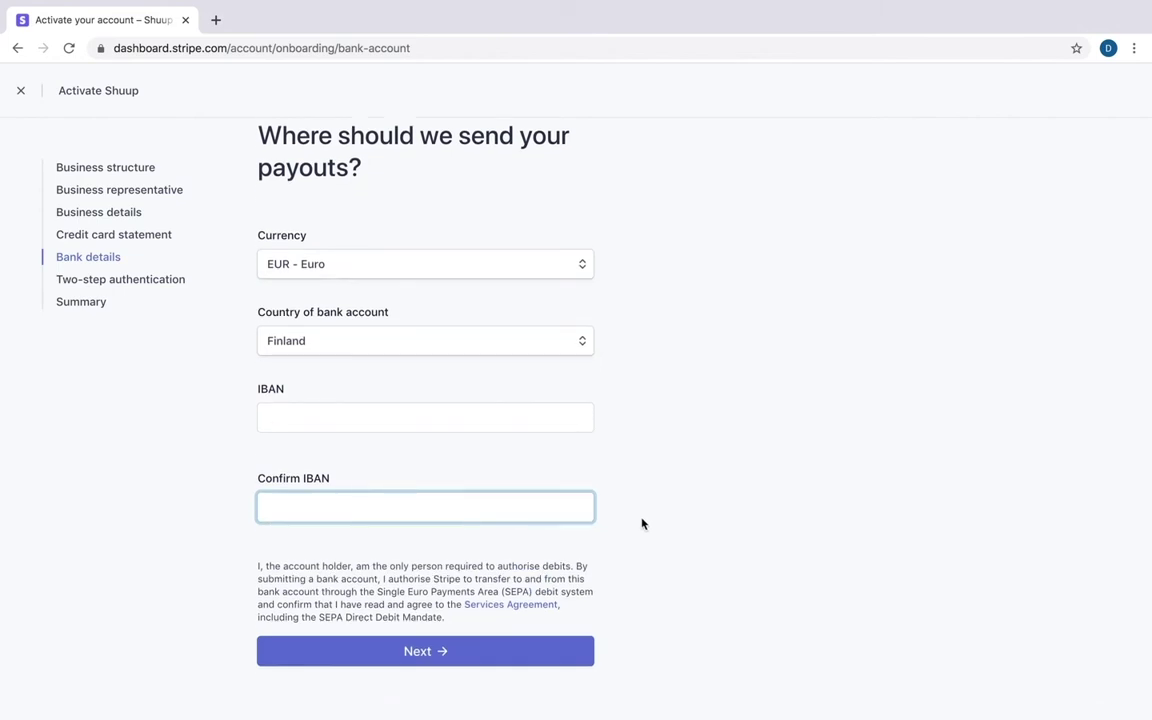
left_click(525, 664)
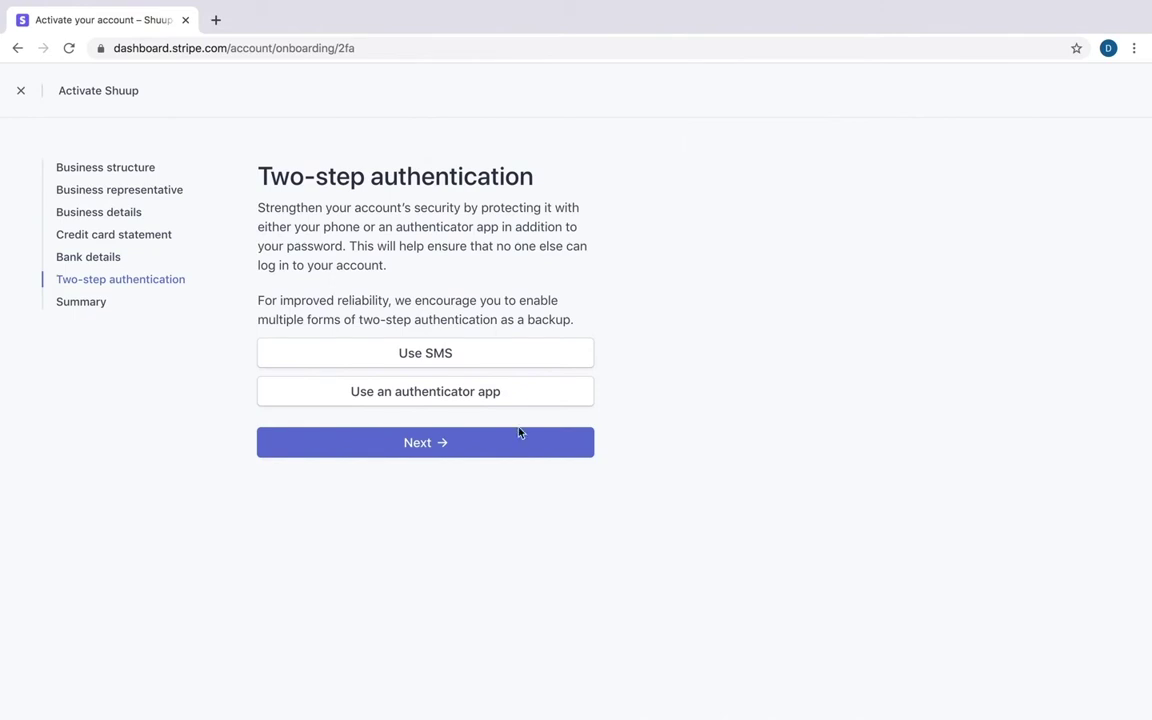
Verify the mobile number with the SMS code to enable two-step authentication, then copy the backup code.
left_click(548, 362)
left_click(659, 418)
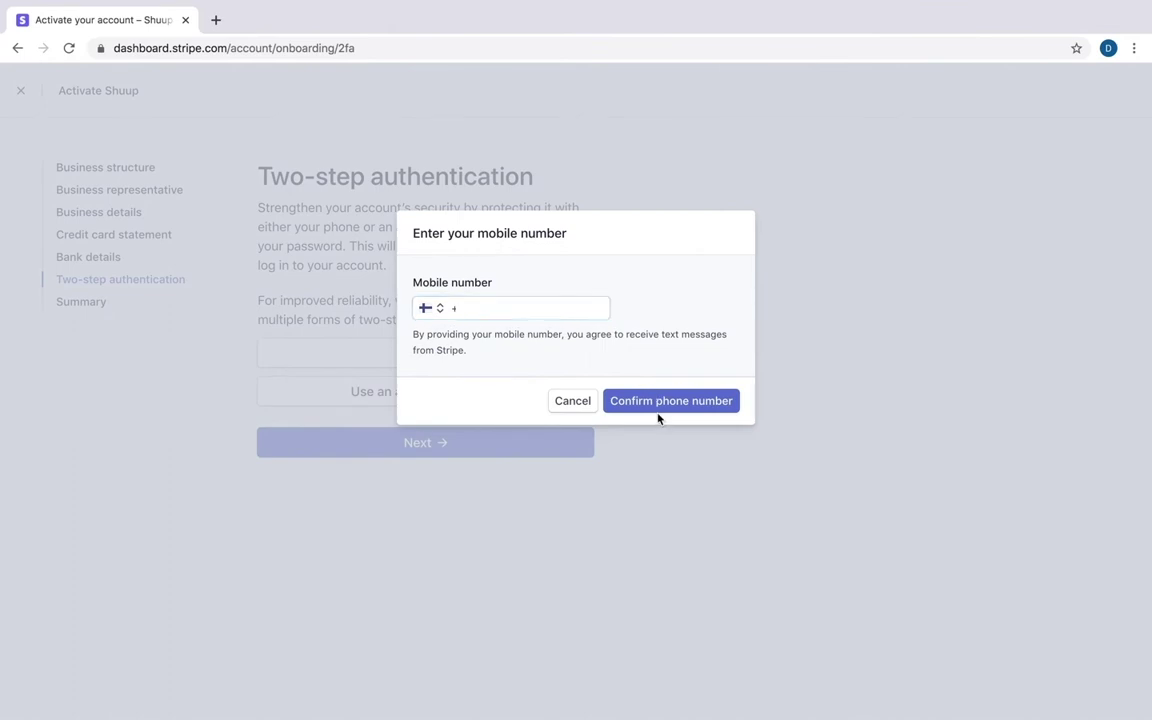
left_click(660, 402)
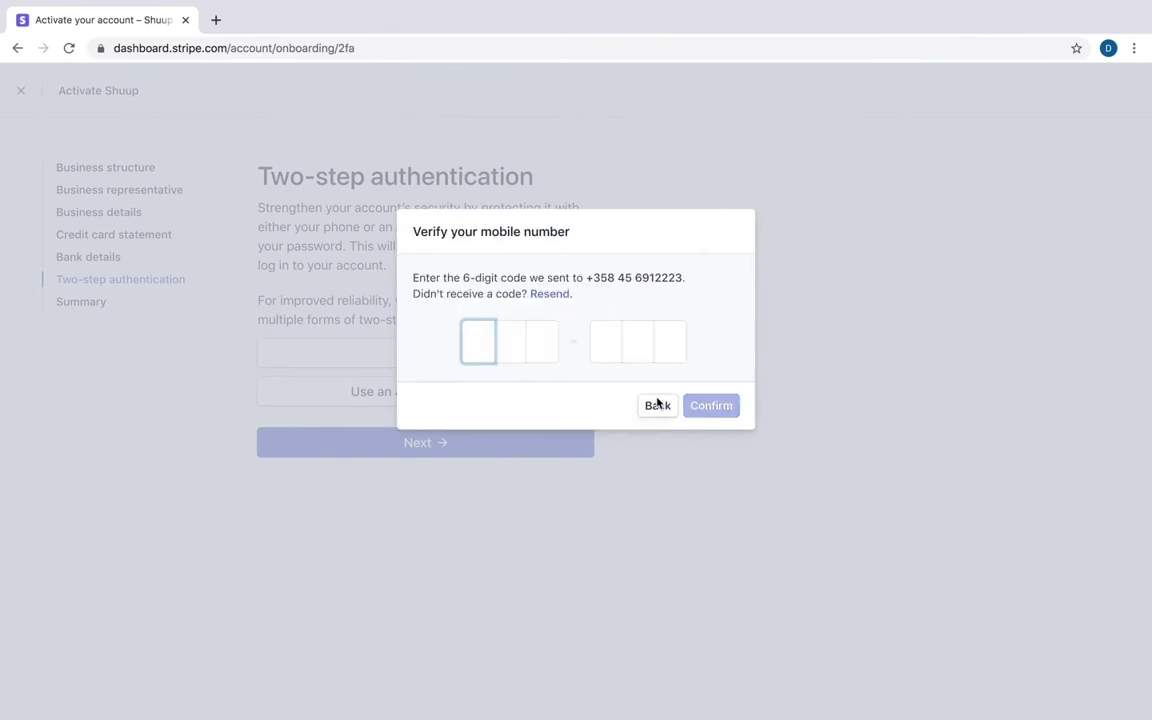
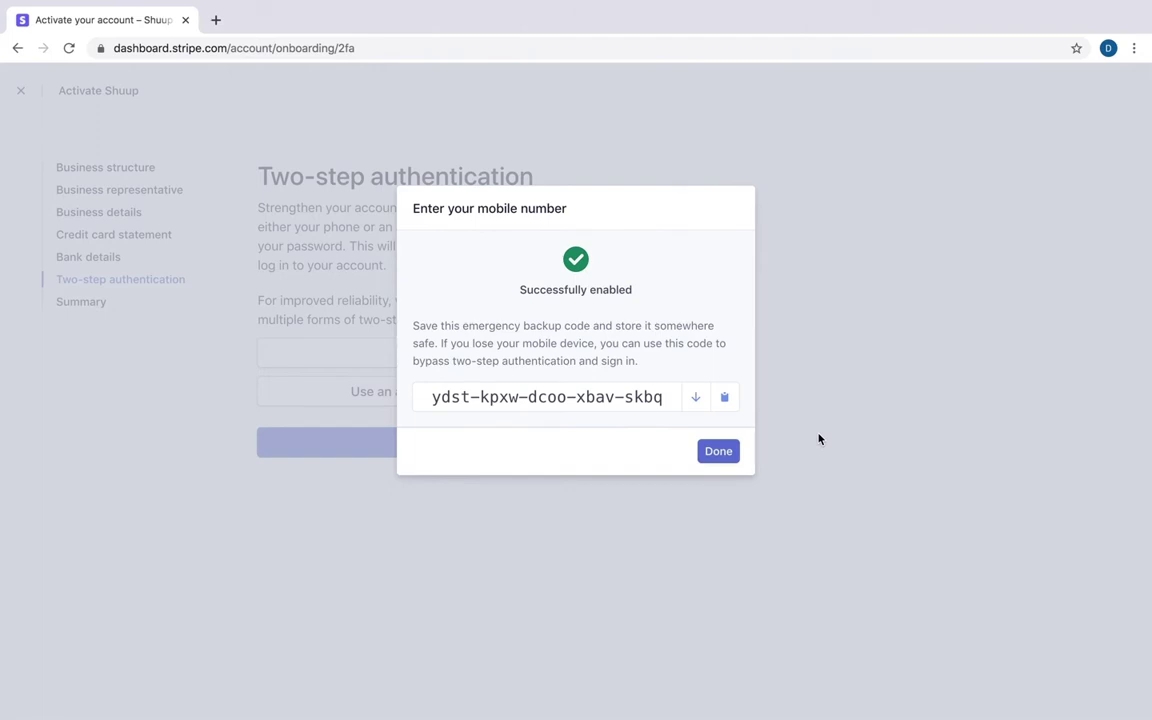
left_click(725, 400)
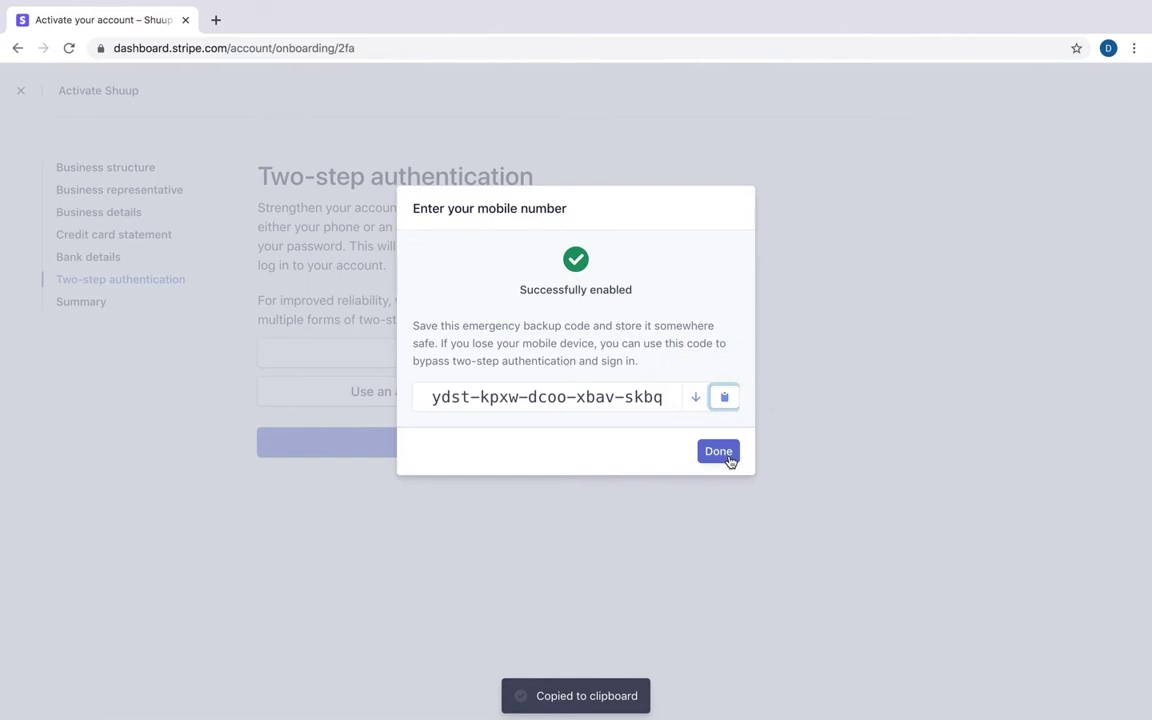
left_click(728, 459)
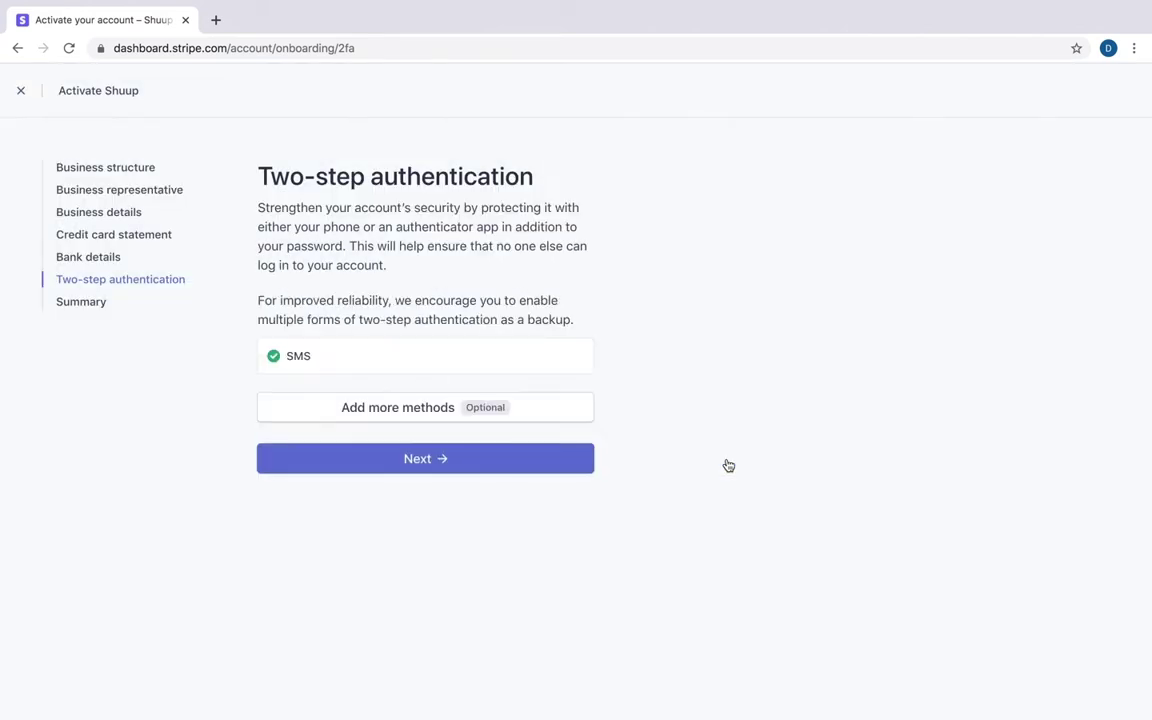
Continue to the verification summary and review the account details.
left_click(512, 466)
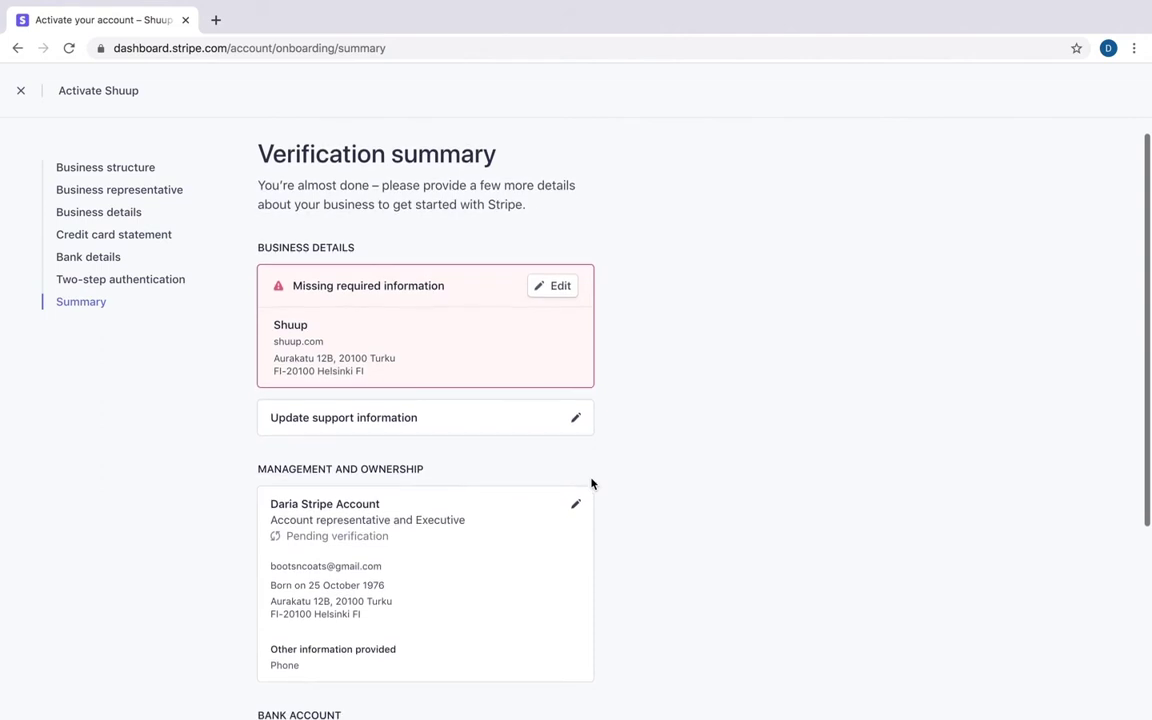
left_click(558, 292)
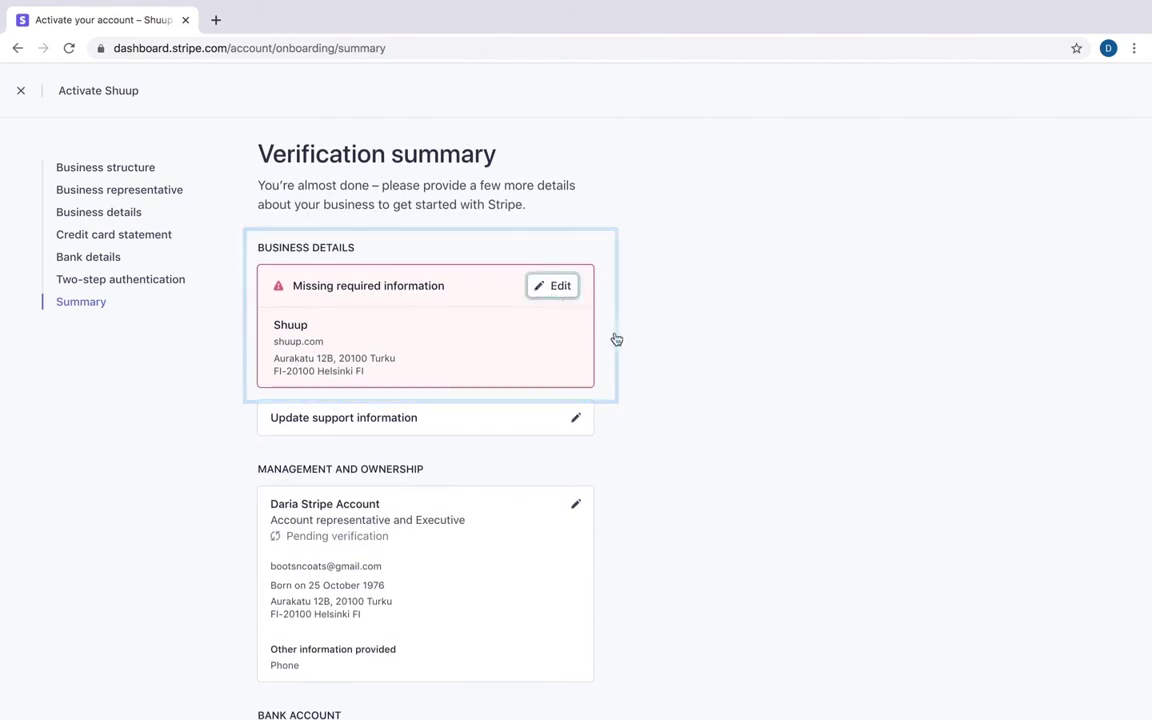
scroll(645, 384, "down", 4)
scroll(645, 384, "down", 2)
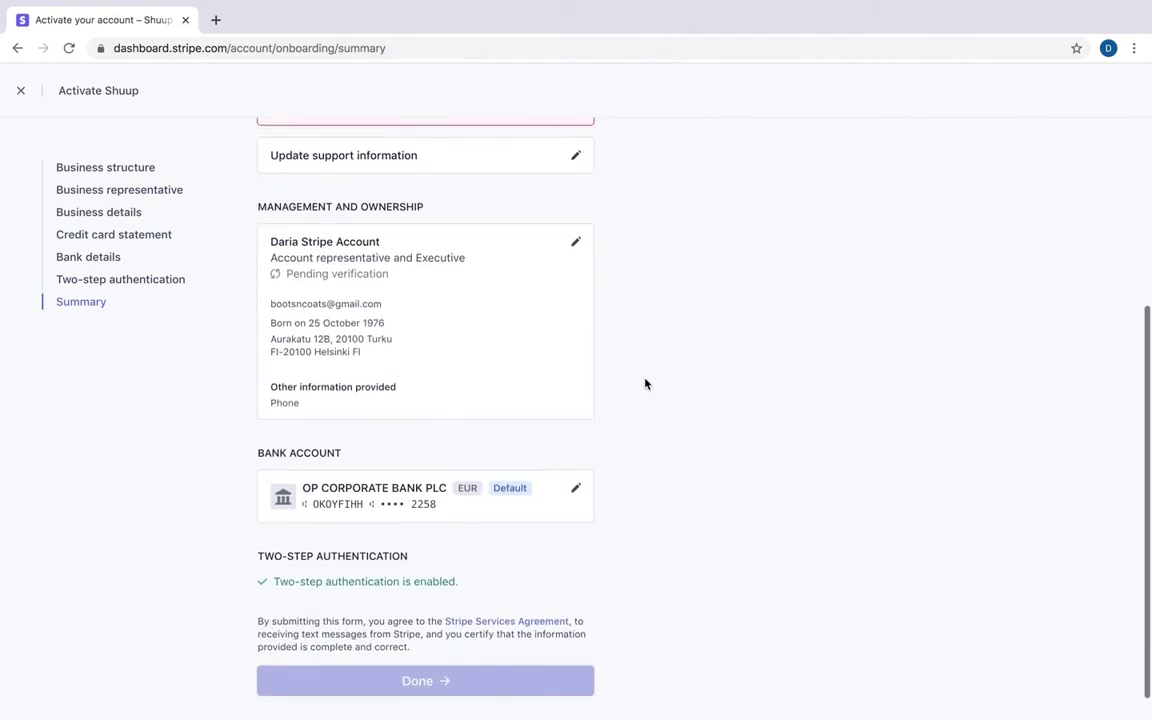
scroll(645, 384, "up", 1)
scroll(645, 384, "up", 3)
Edit the business details, keeping Software industry, add product description 'Multivendor E-commerce Marketplace', and save.
left_click(568, 297)
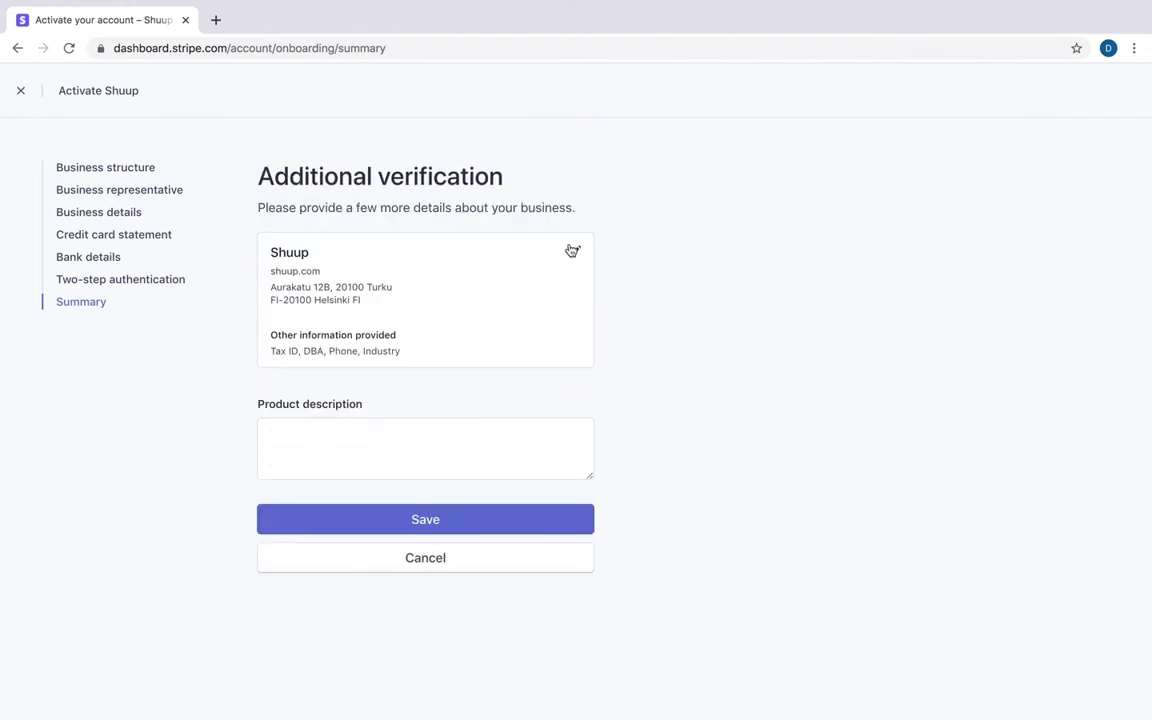
left_click(580, 250)
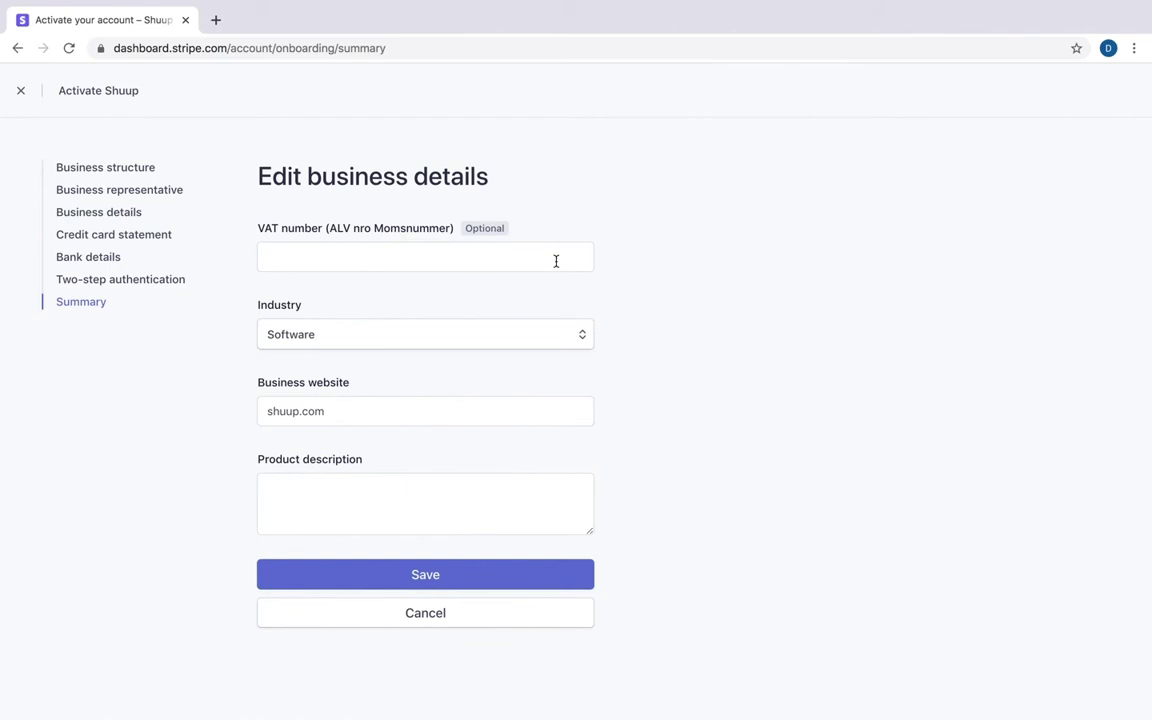
left_click(485, 344)
key("Tab")
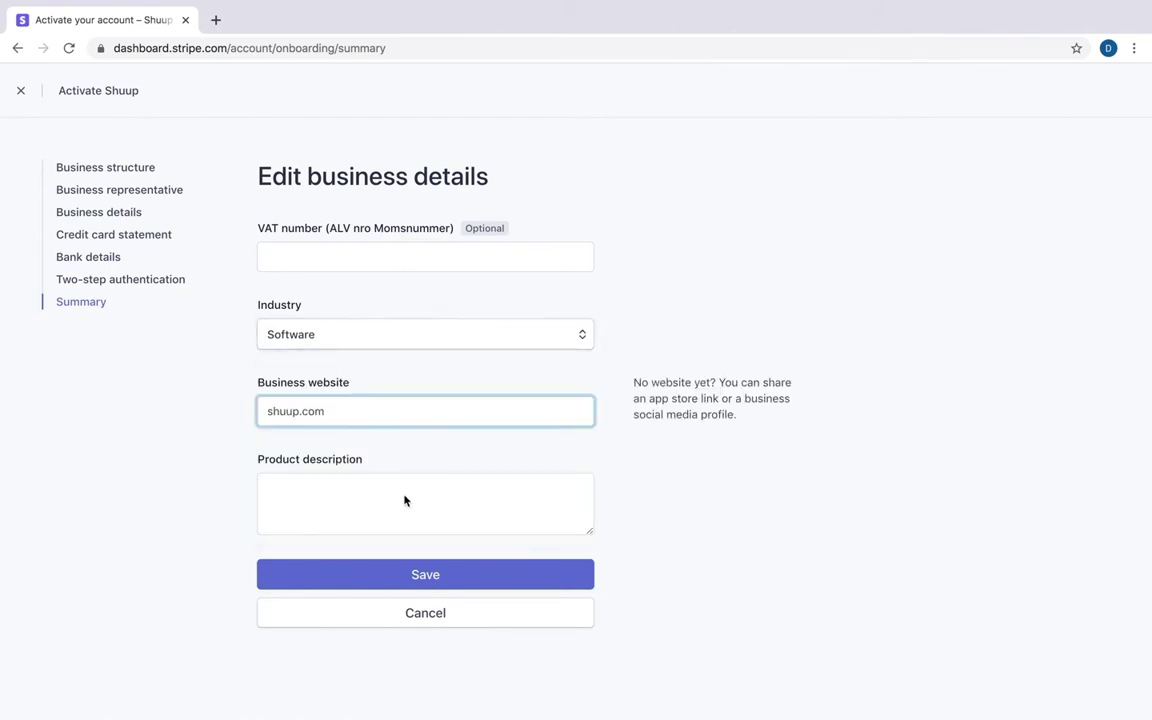
left_click(404, 499)
key("ctrl+v")
left_click(428, 577)
left_click(428, 577)
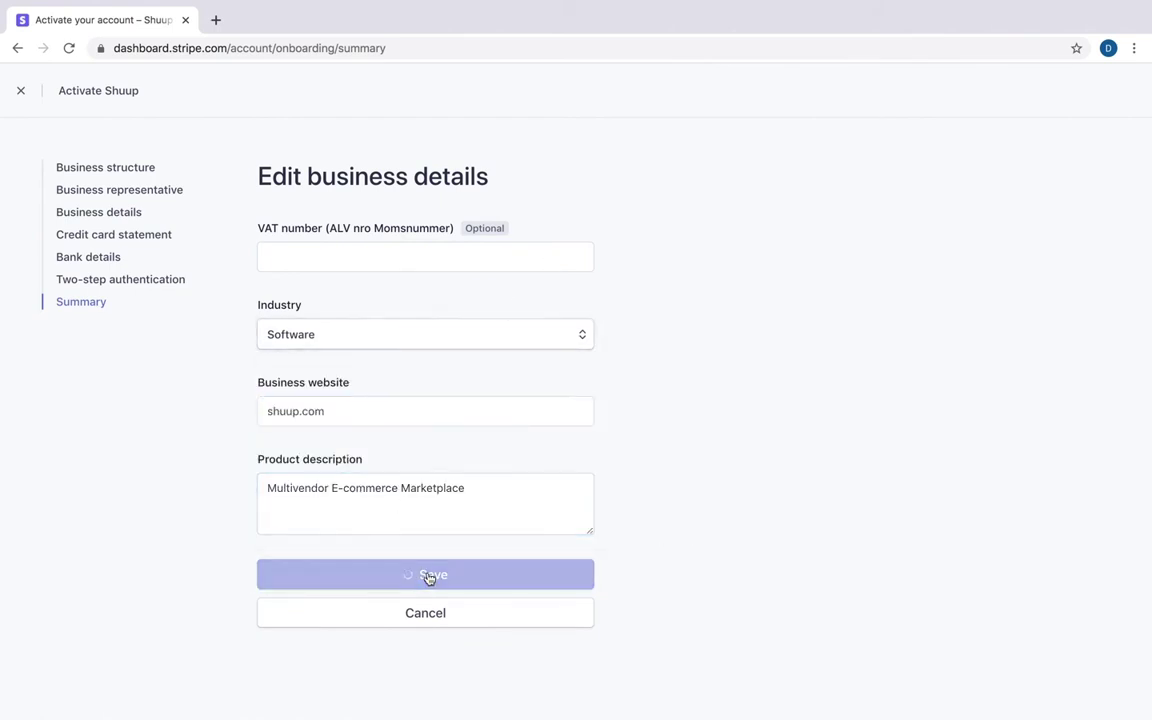
Submit the completed Stripe account activation.
scroll(428, 578, "down", 3)
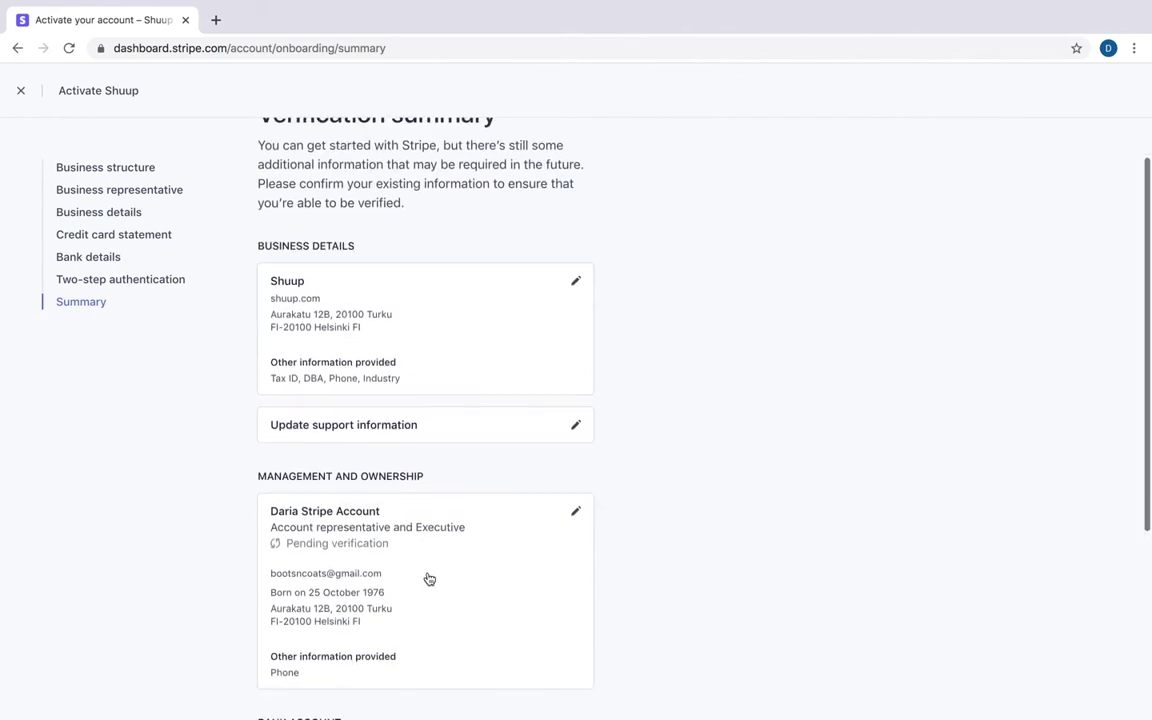
scroll(428, 578, "down", 5)
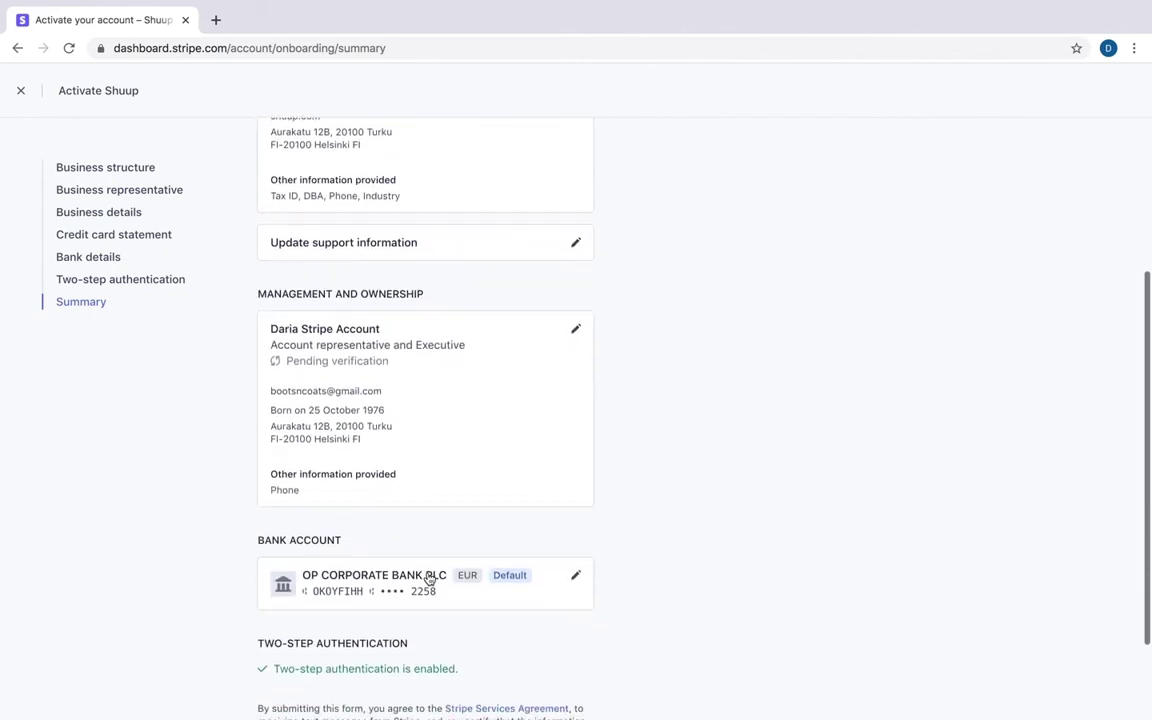
scroll(426, 575, "down", 1)
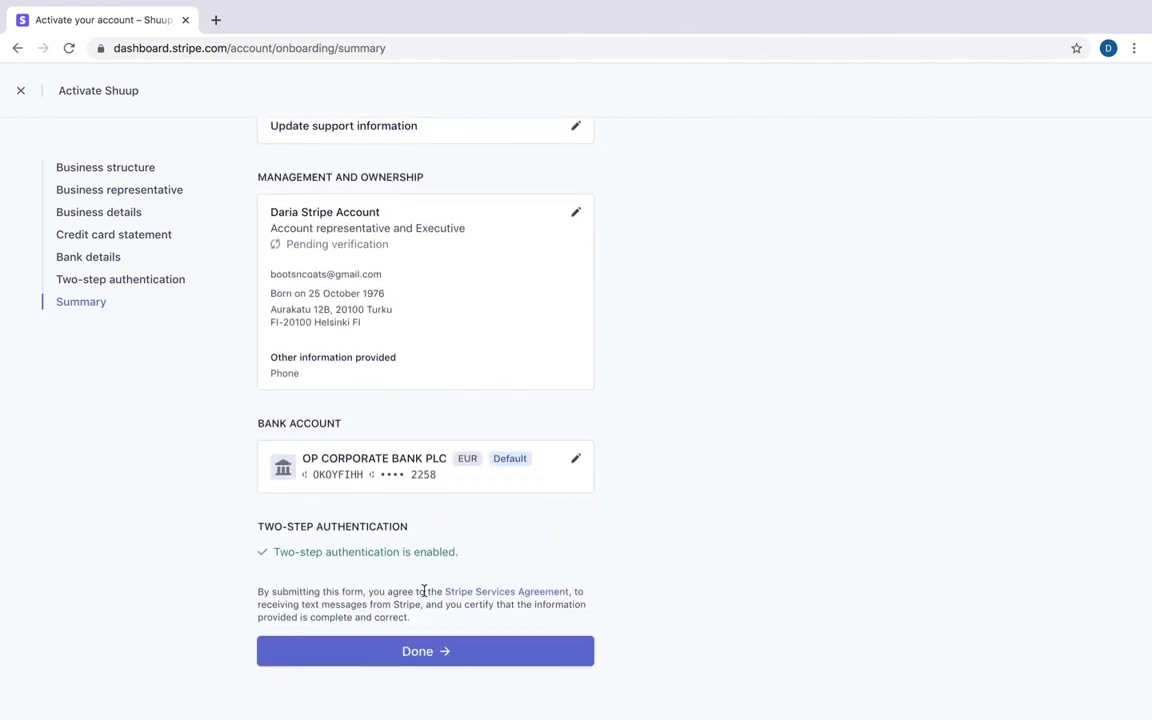
left_click(443, 653)
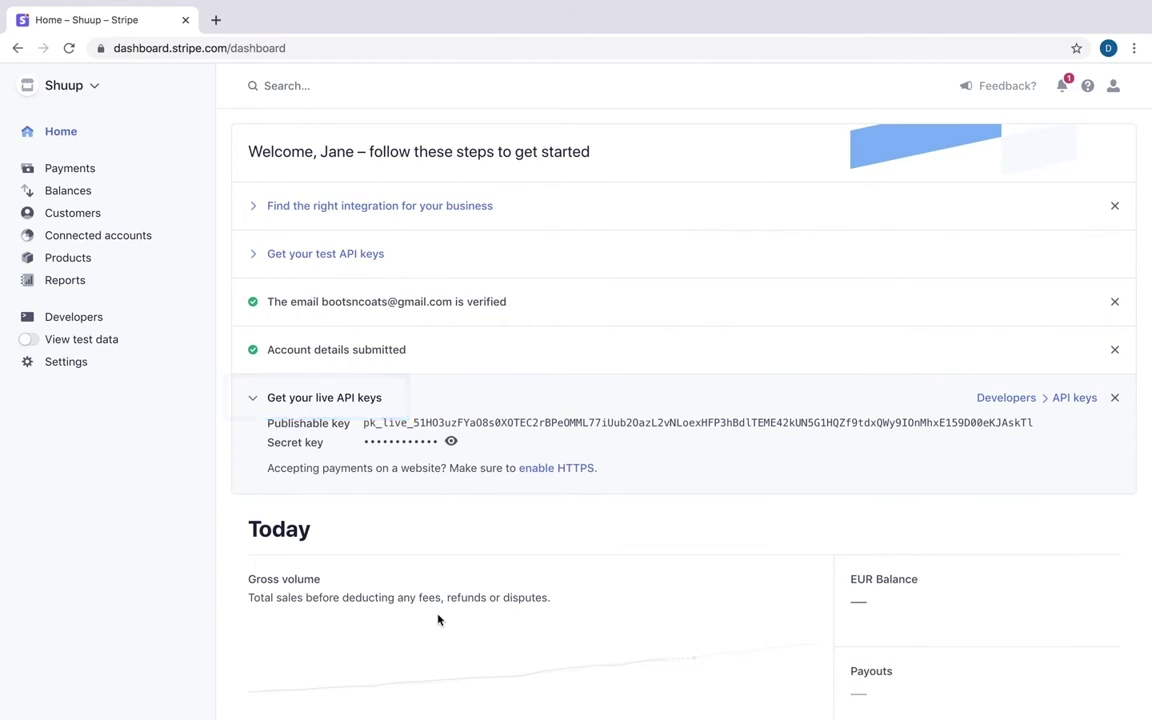
Show the test API keys and reveal and copy the secret test key.
left_click(362, 258)
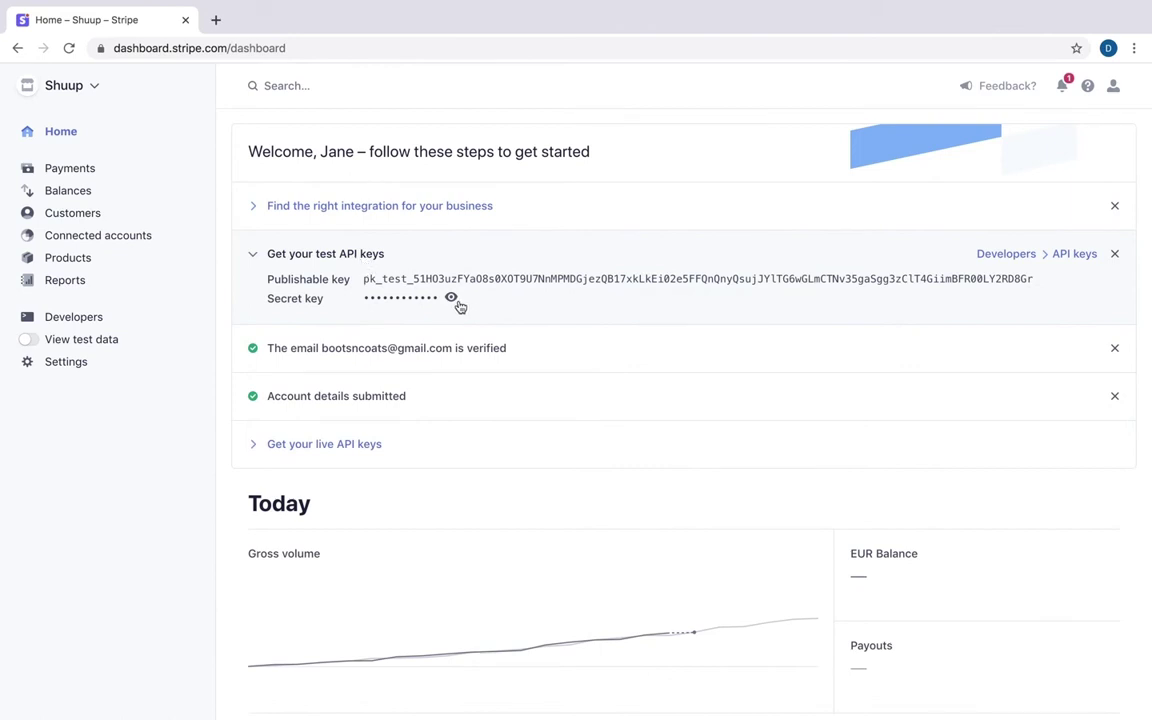
left_click(460, 303)
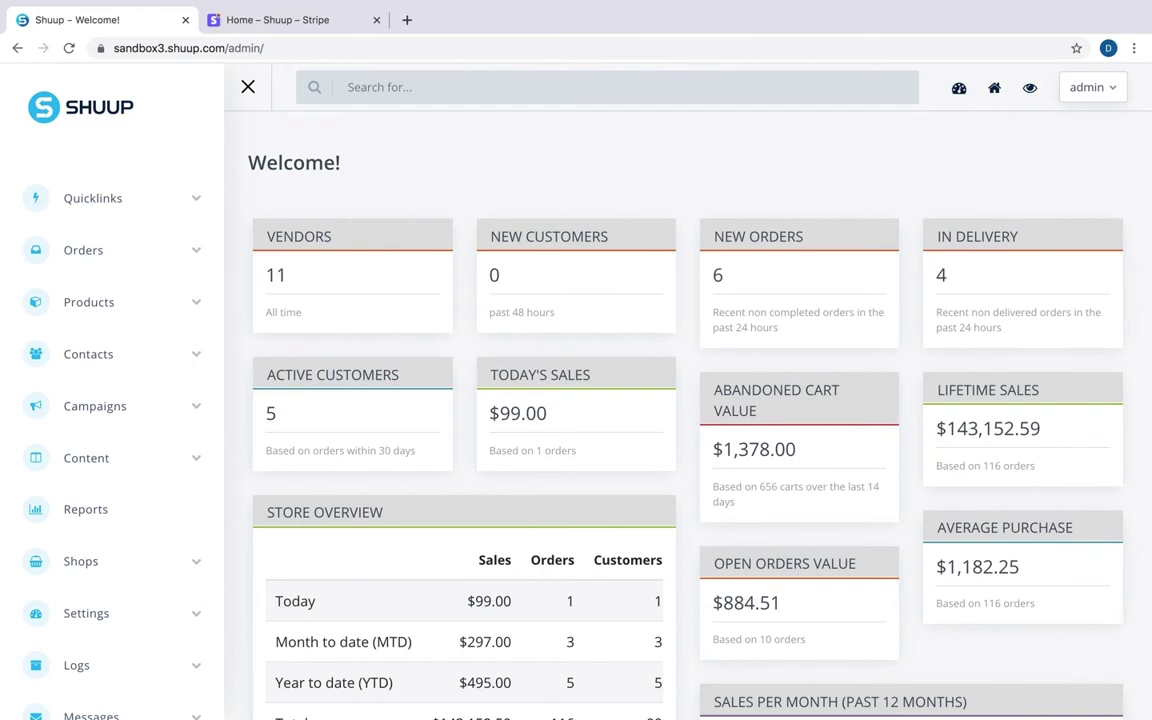
Open Shops > Payment Methods in the Shuup admin sidebar.
scroll(176, 537, "down", 2)
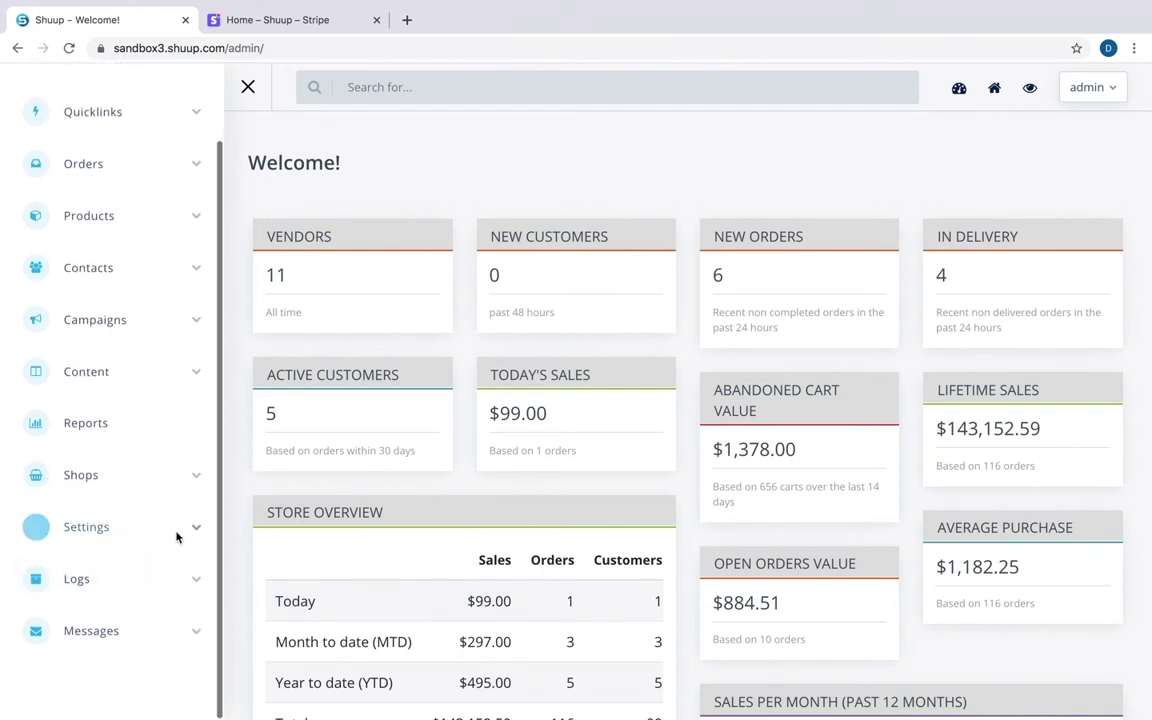
left_click(170, 490)
scroll(170, 490, "down", 3)
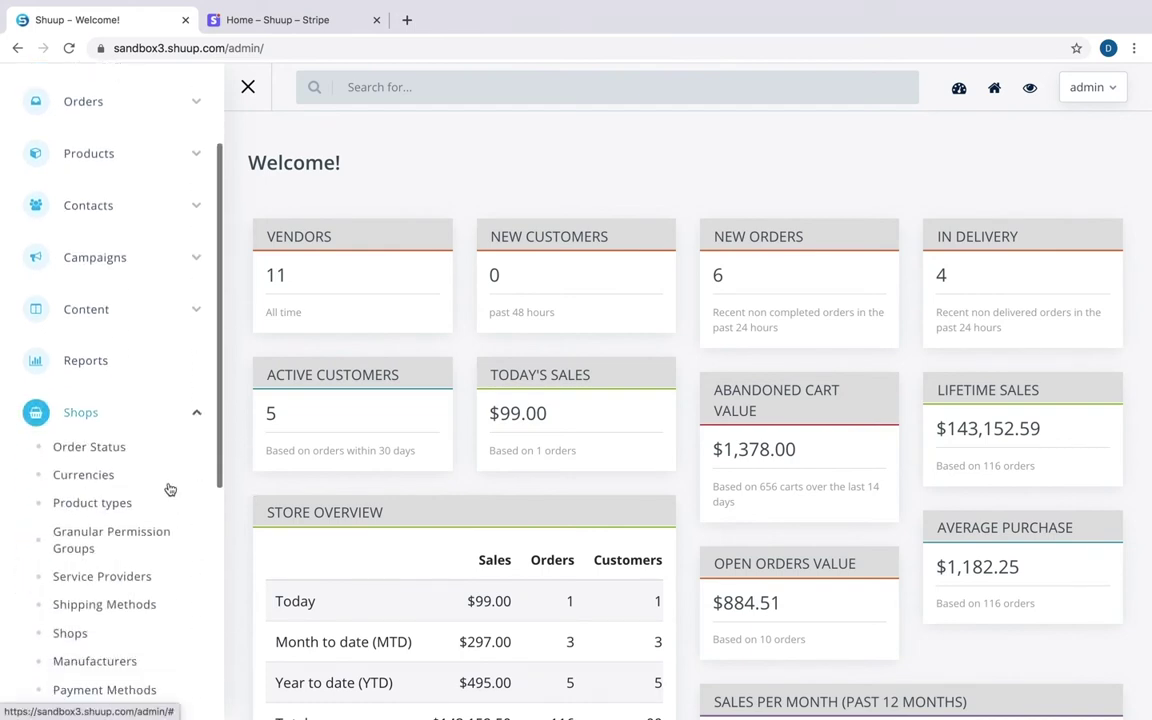
scroll(165, 540, "down", 1)
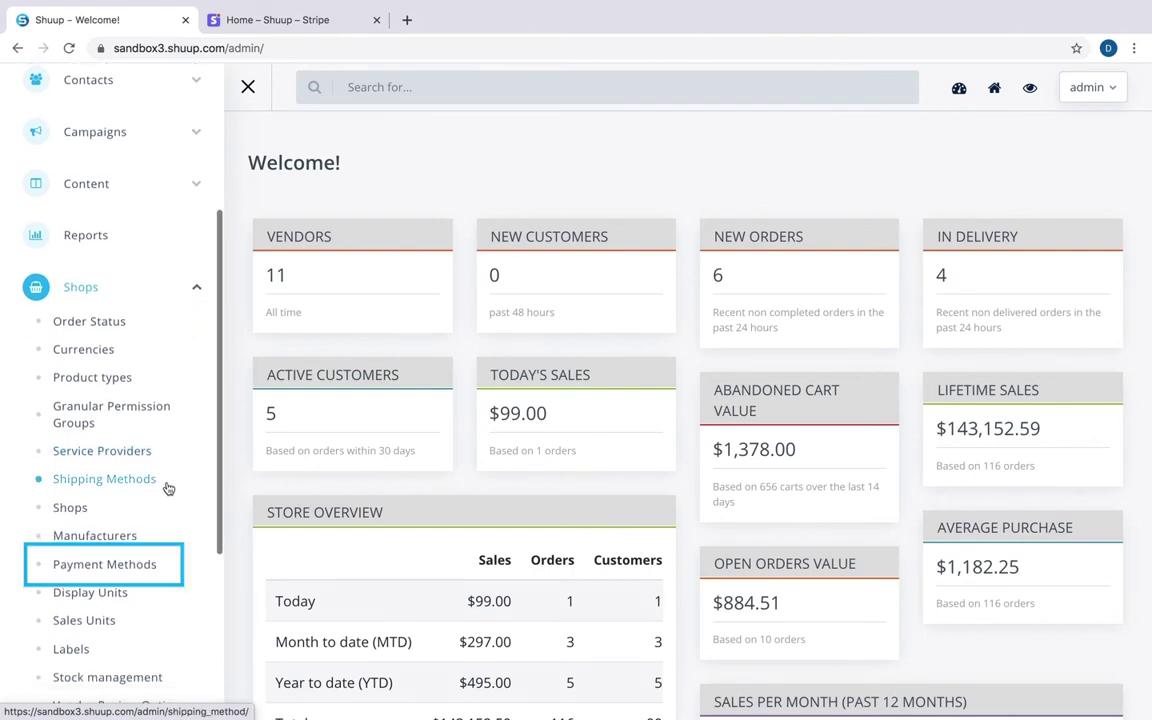
left_click(155, 570)
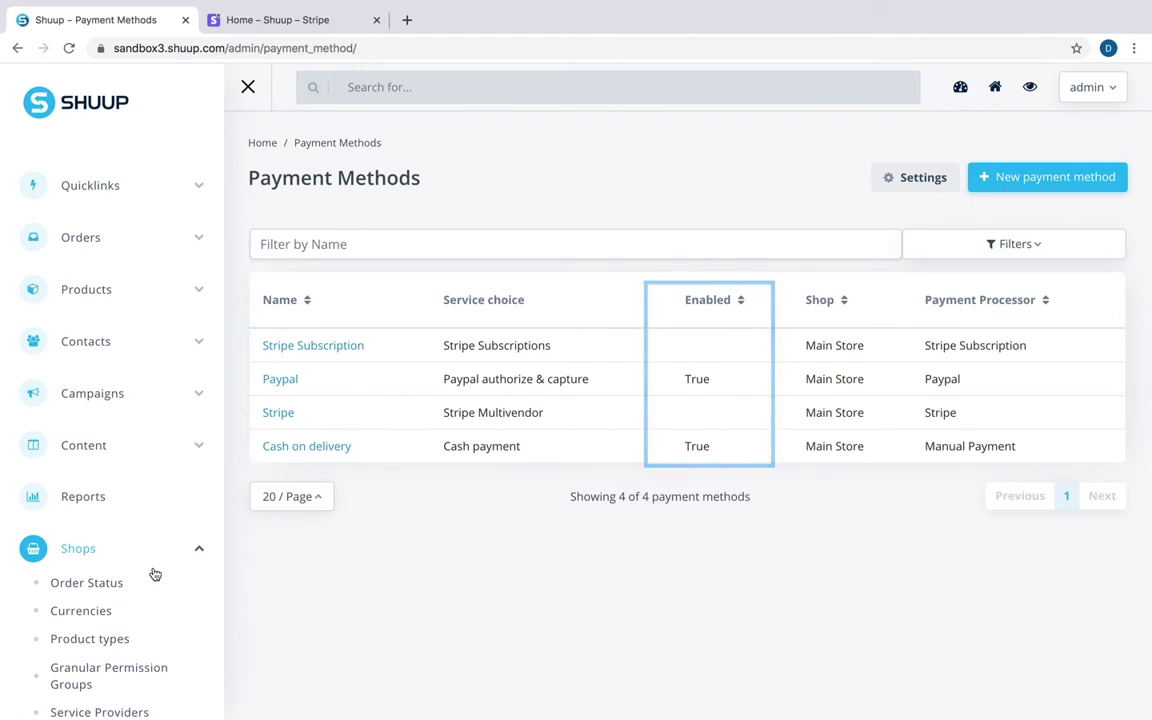
Open the Stripe payment method and look through its edit form.
left_click(361, 348)
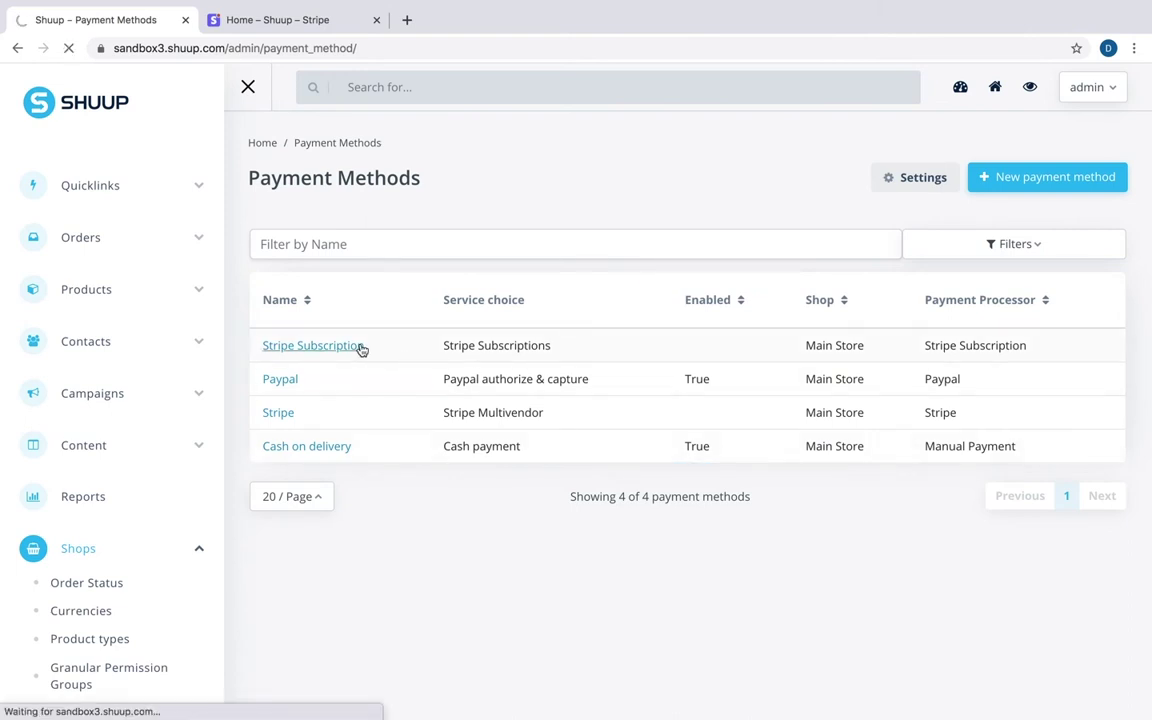
scroll(404, 462, "down", 5)
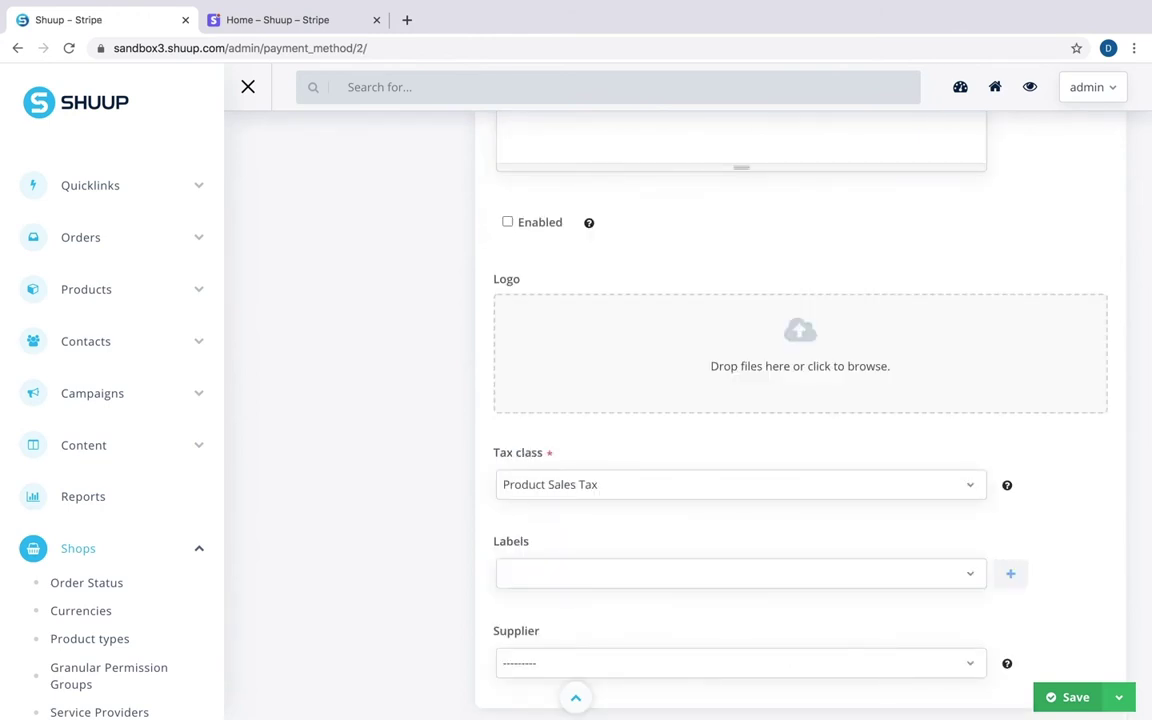
scroll(391, 363, "down", 1)
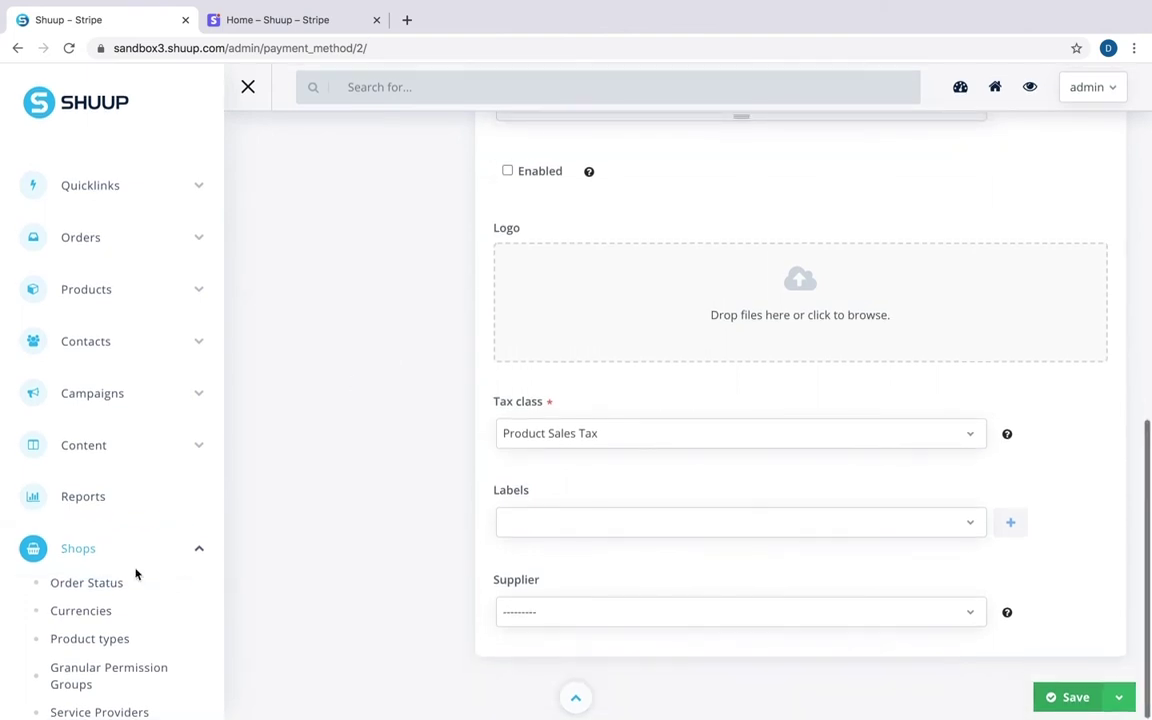
scroll(140, 577, "down", 3)
Create a new service provider of type Stripe multivendor payment processor.
left_click(145, 540)
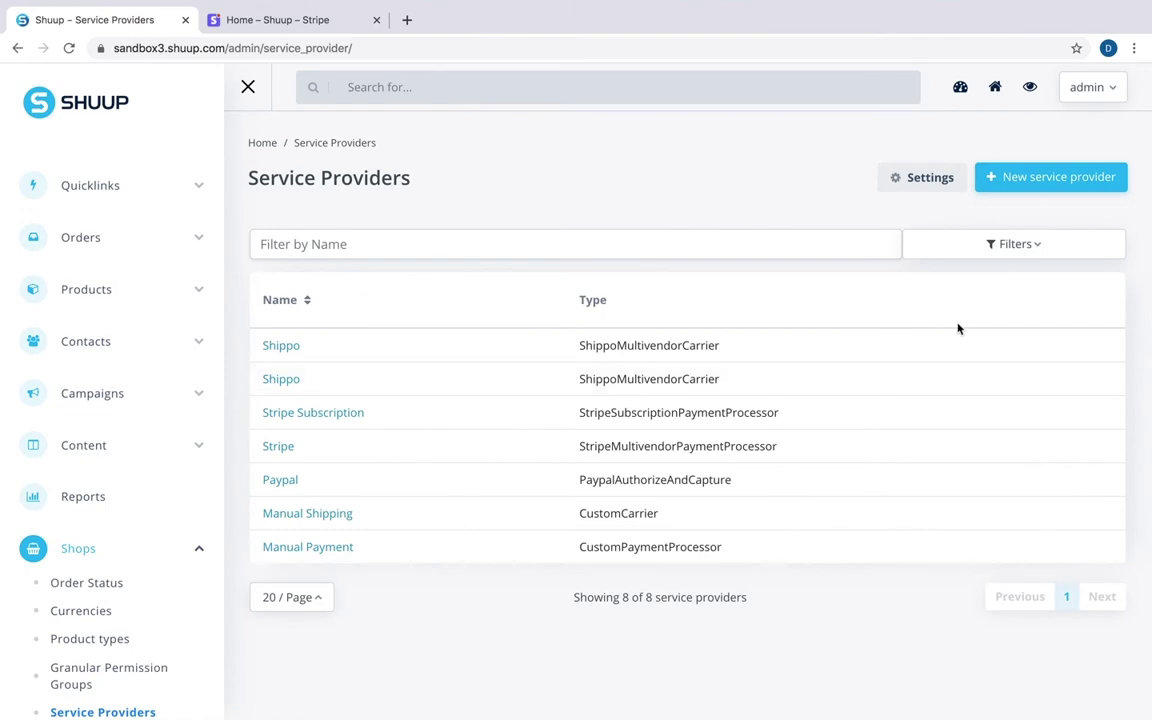
left_click(1040, 186)
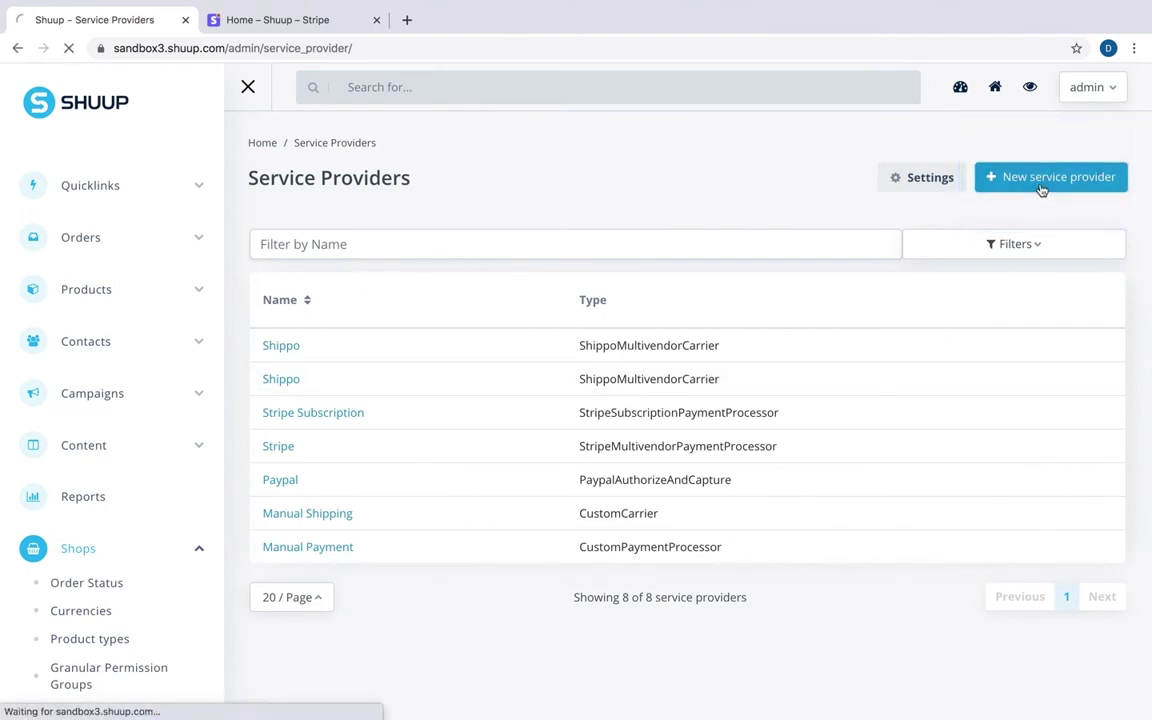
scroll(802, 278, "down", 1)
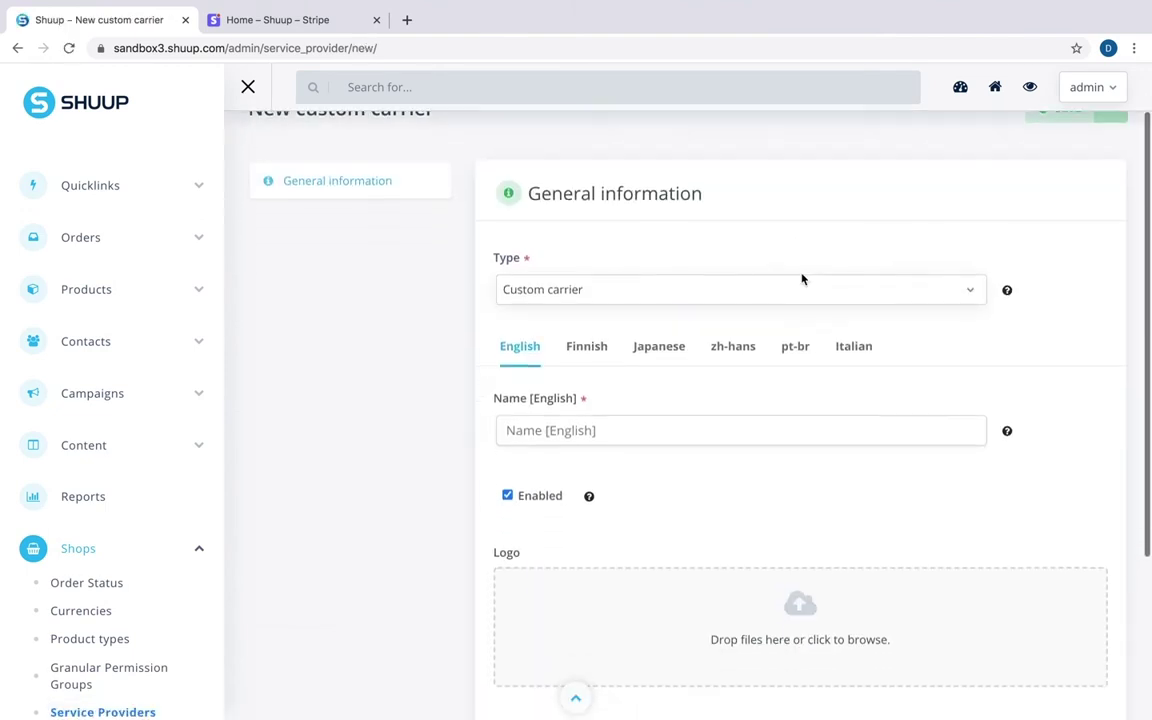
left_click(700, 300)
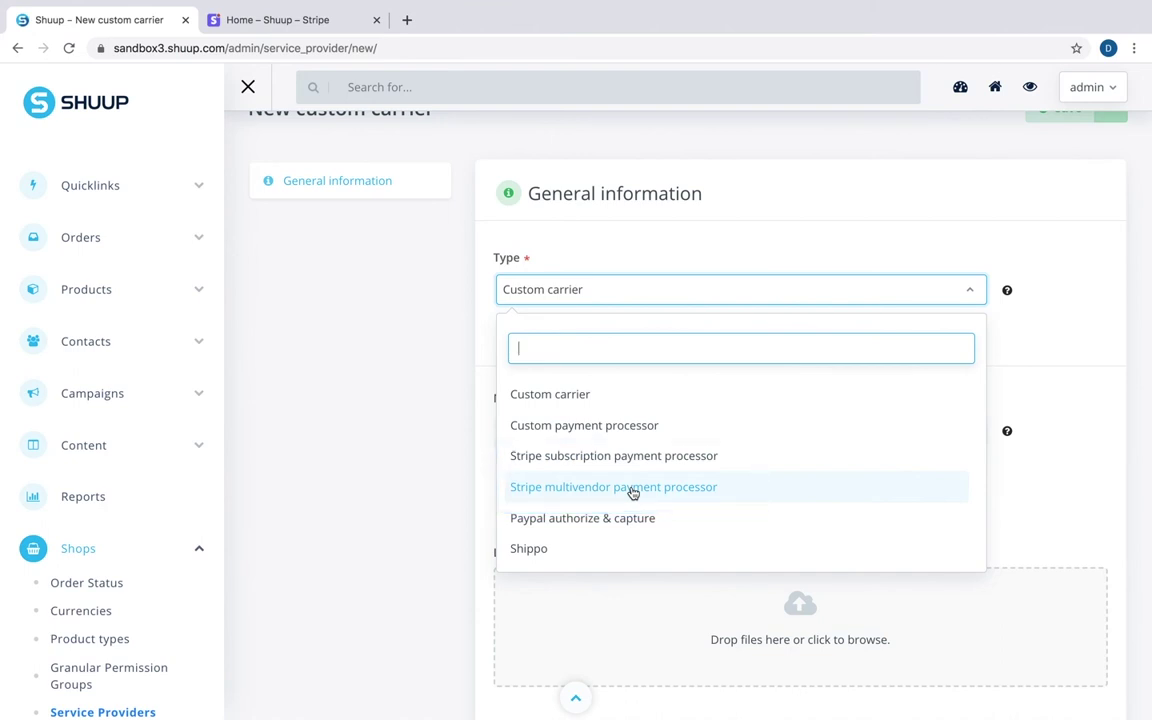
left_click(632, 488)
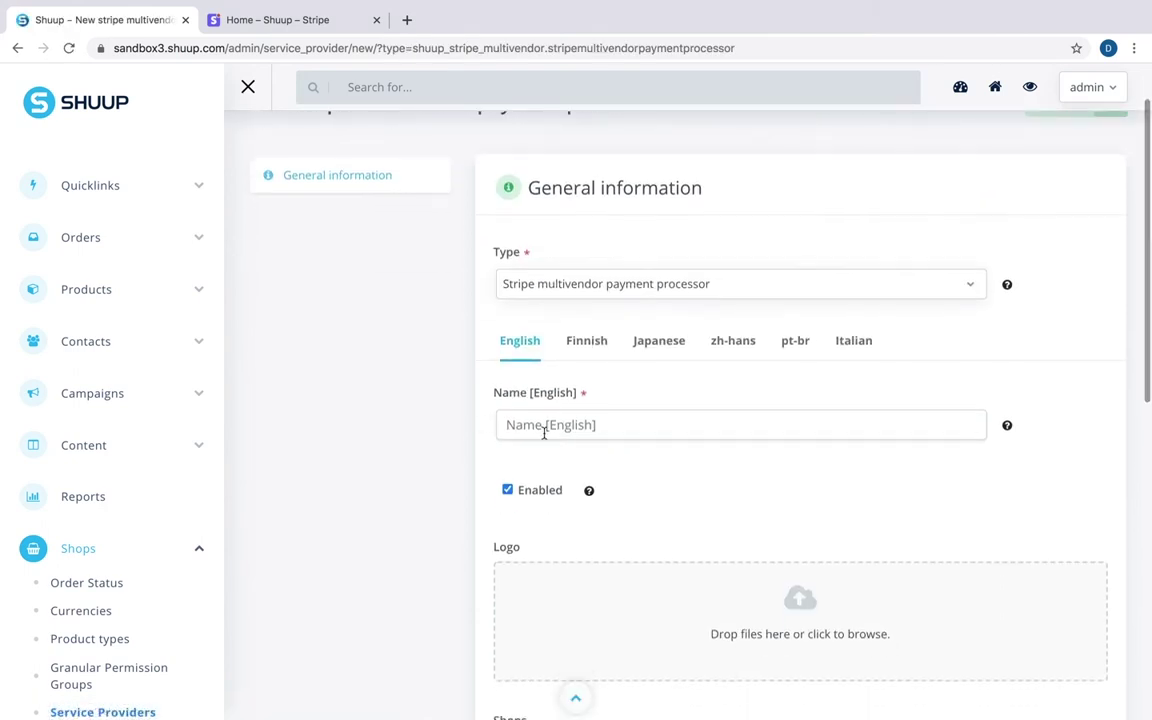
Name the provider 'Stripe' and keep it Enabled.
left_click(542, 429)
left_click(537, 492)
scroll(420, 530, "down", 3)
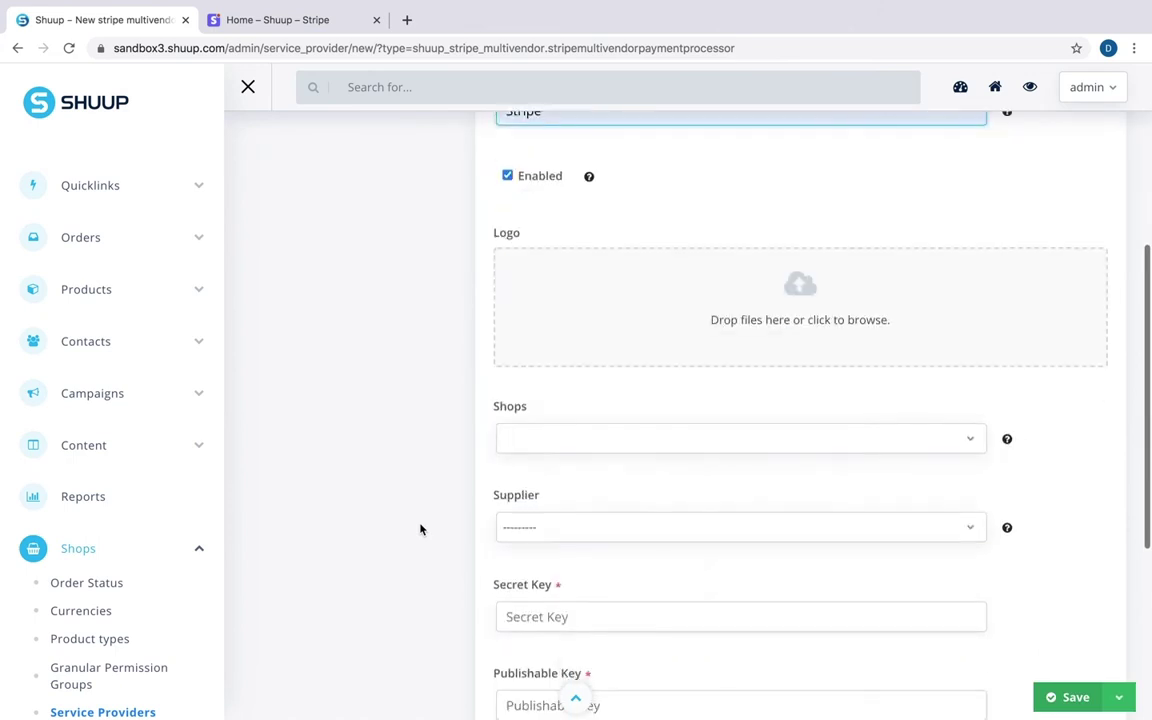
left_click(507, 176)
left_click(507, 176)
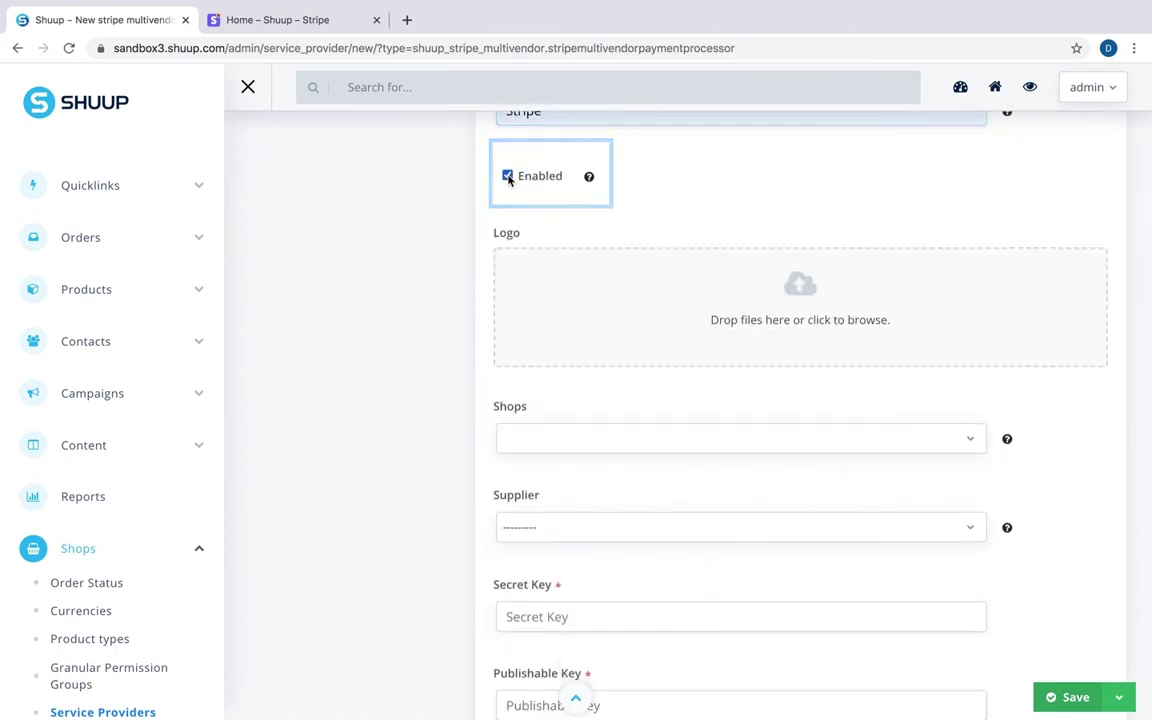
scroll(378, 401, "down", 2)
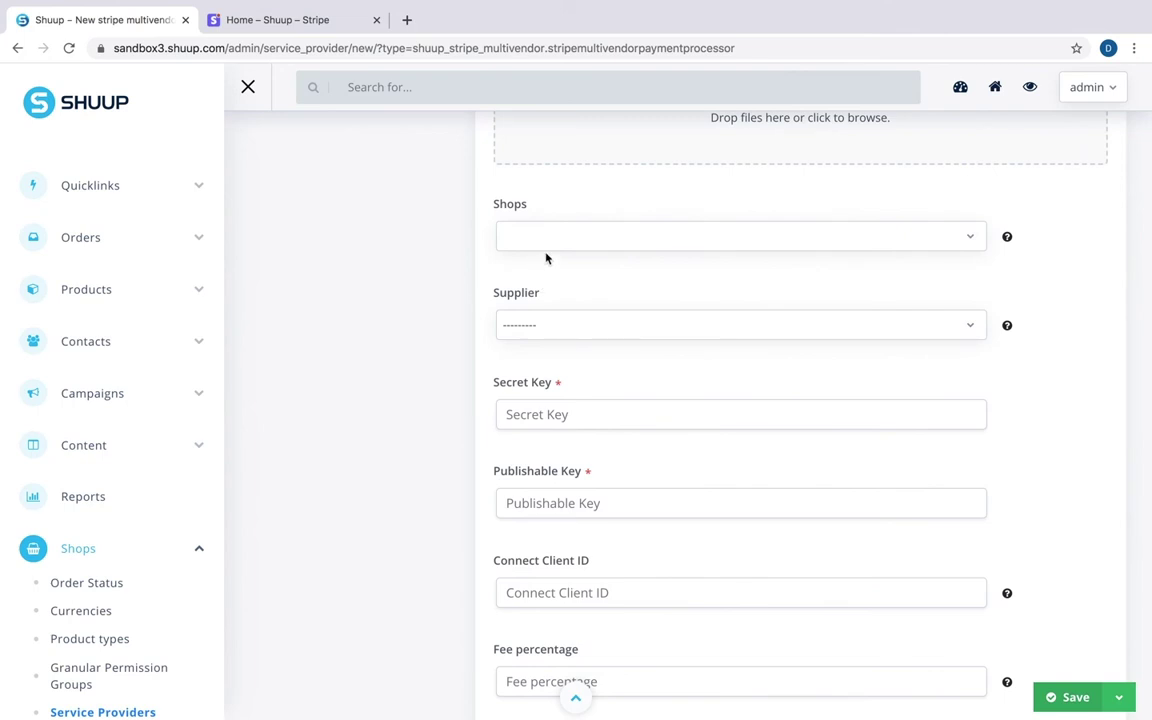
scroll(483, 326, "down", 2)
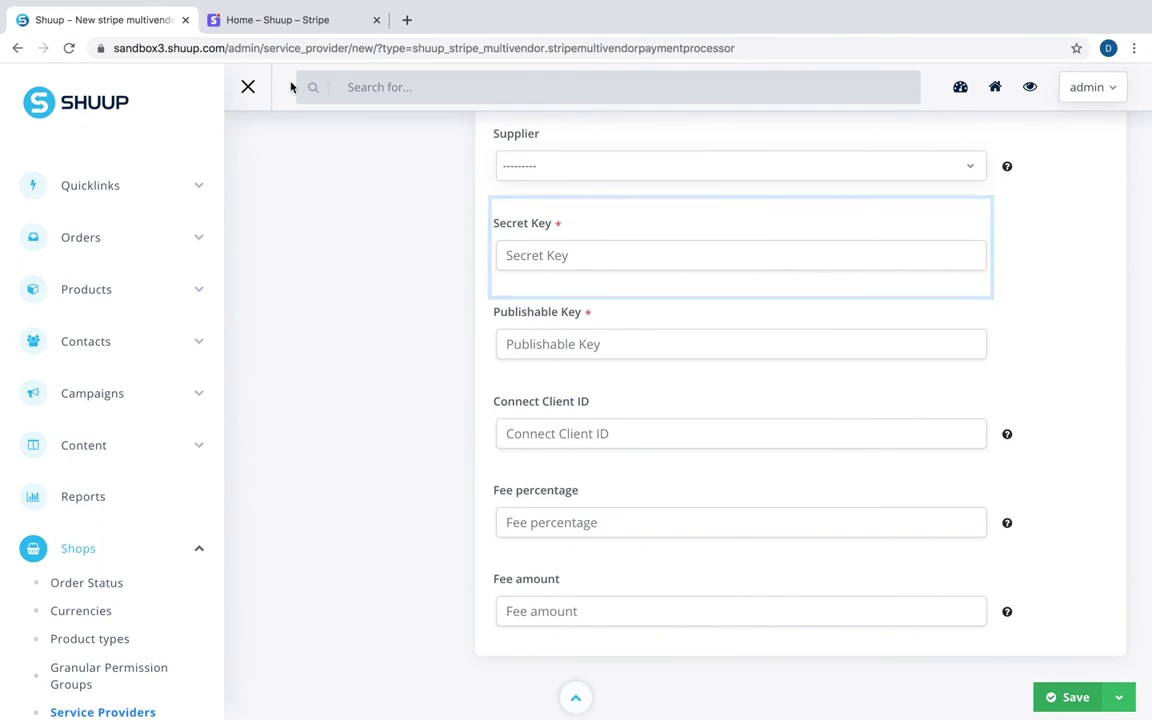
Paste the Stripe secret test key into the provider's Secret Key field.
left_click(298, 24)
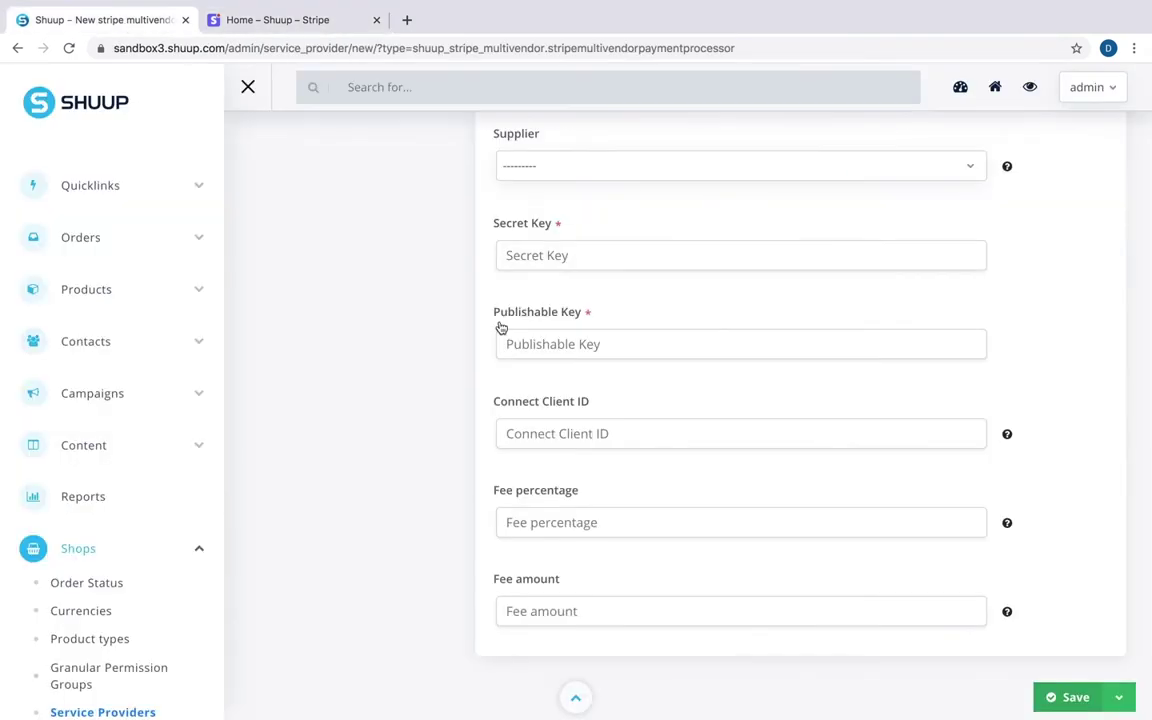
left_click(520, 256)
key("ctrl+v")
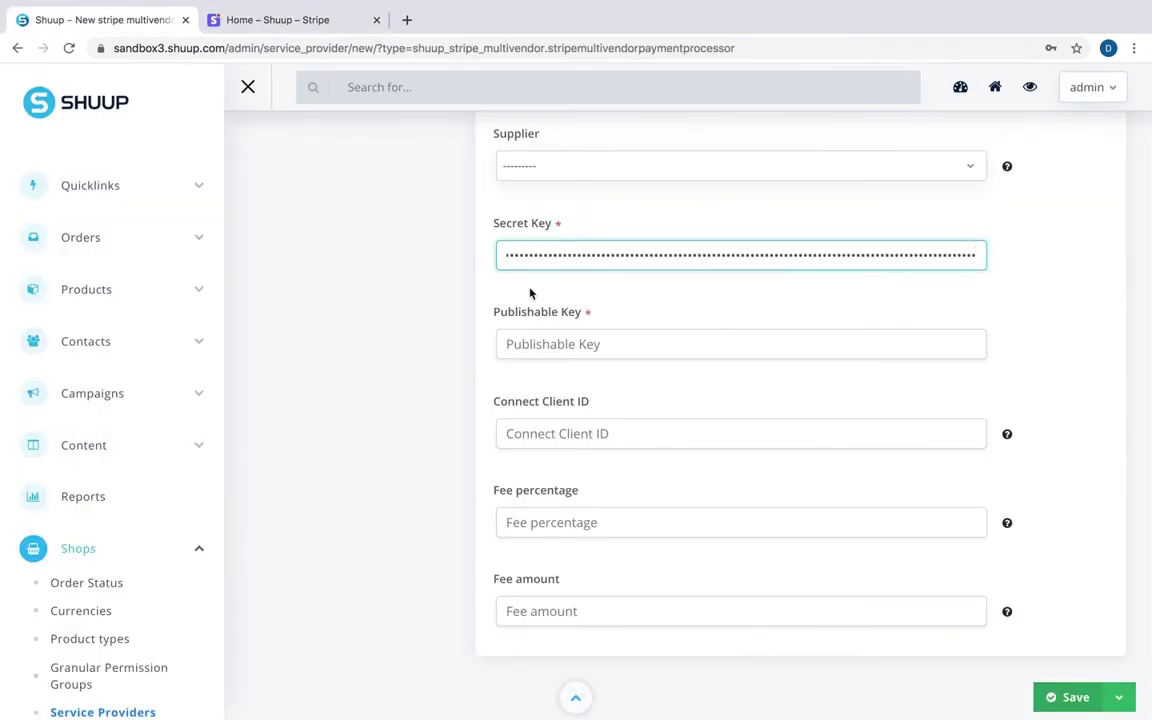
Copy the publishable test key into the Publishable Key field and save the provider.
left_click(301, 21)
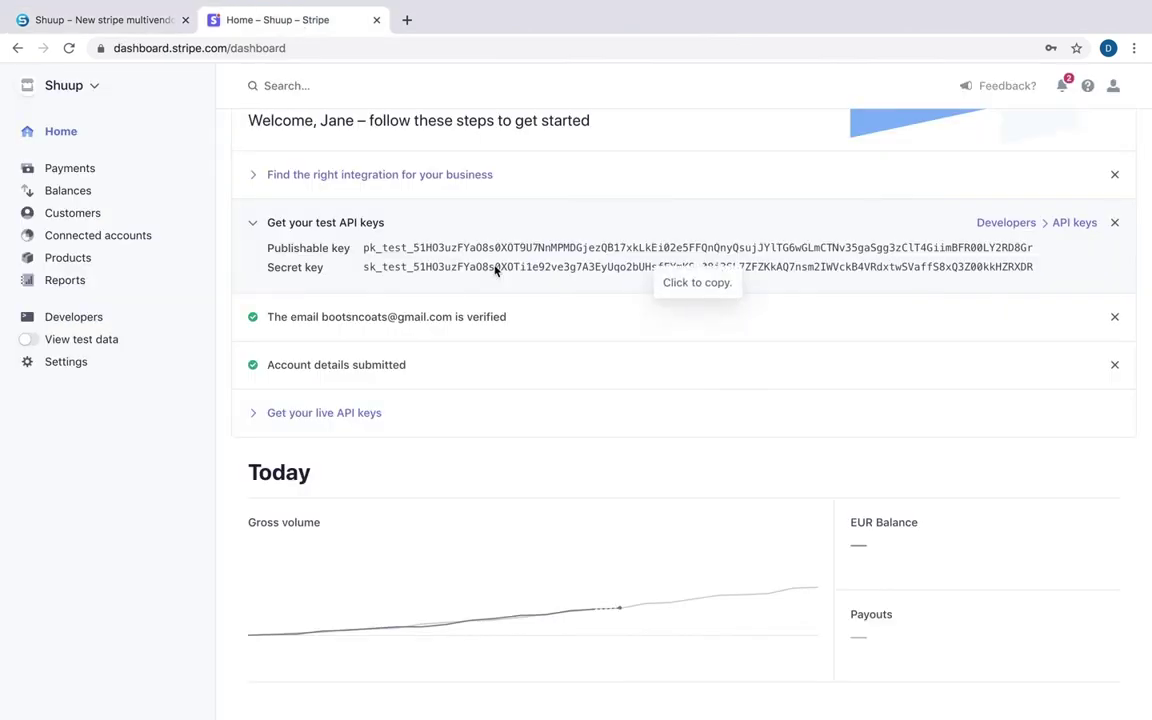
left_click(496, 250)
left_click(121, 22)
left_click(540, 344)
key("ctrl+v")
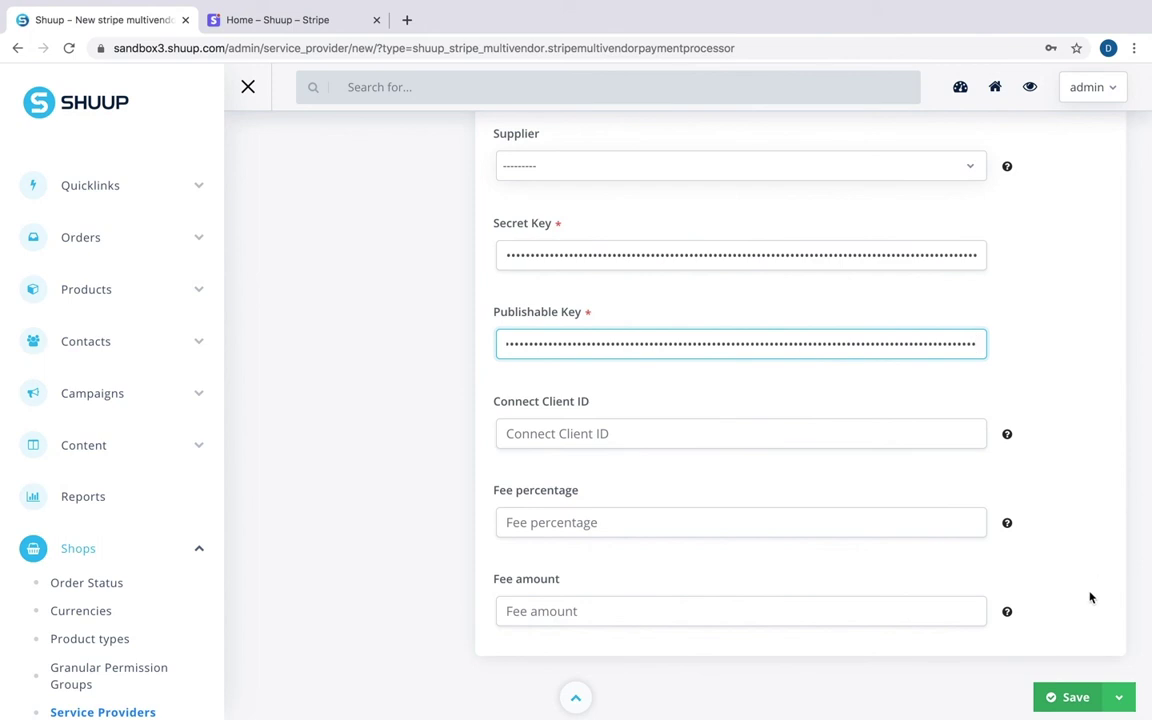
left_click(1082, 698)
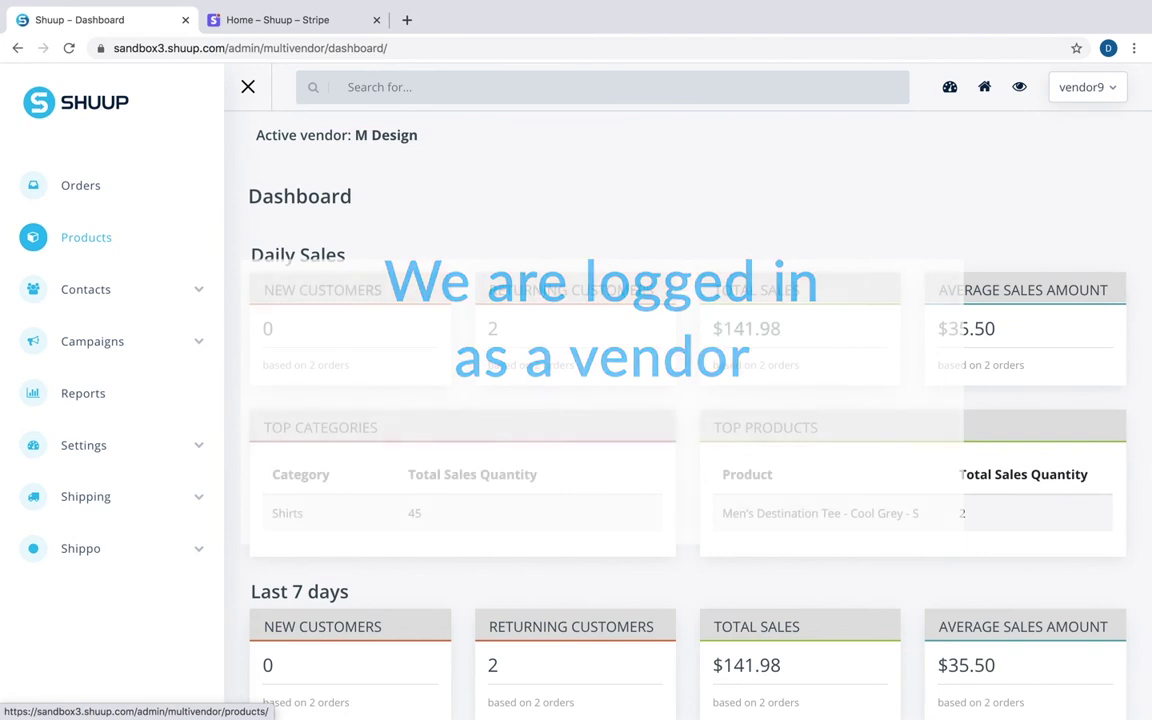
As the M Design vendor, open Settings > Stripe Connect and authorize connecting the Stripe account.
left_click(180, 440)
scroll(172, 452, "down", 2)
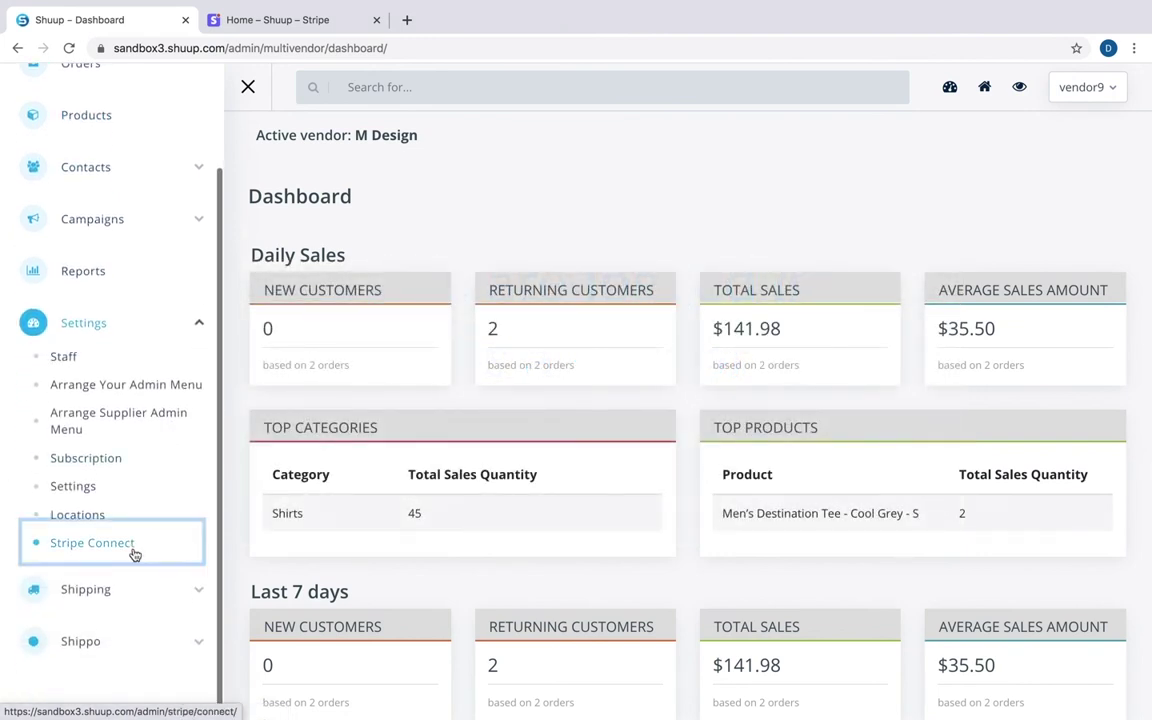
left_click(134, 550)
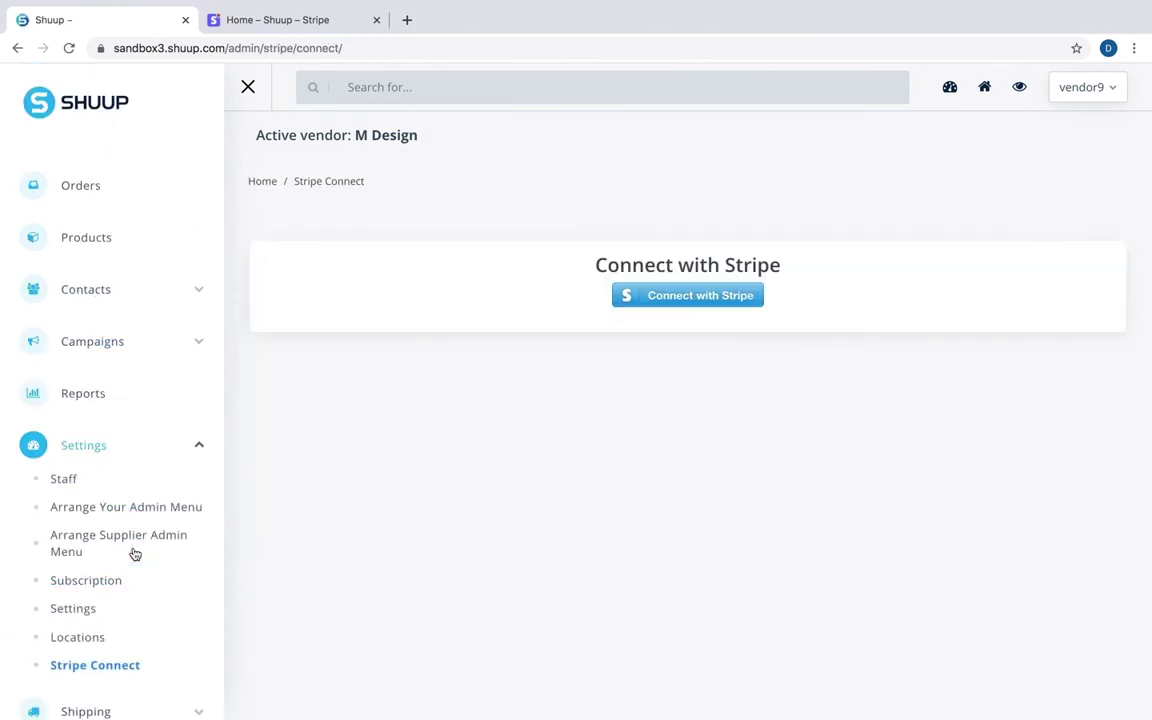
left_click(716, 304)
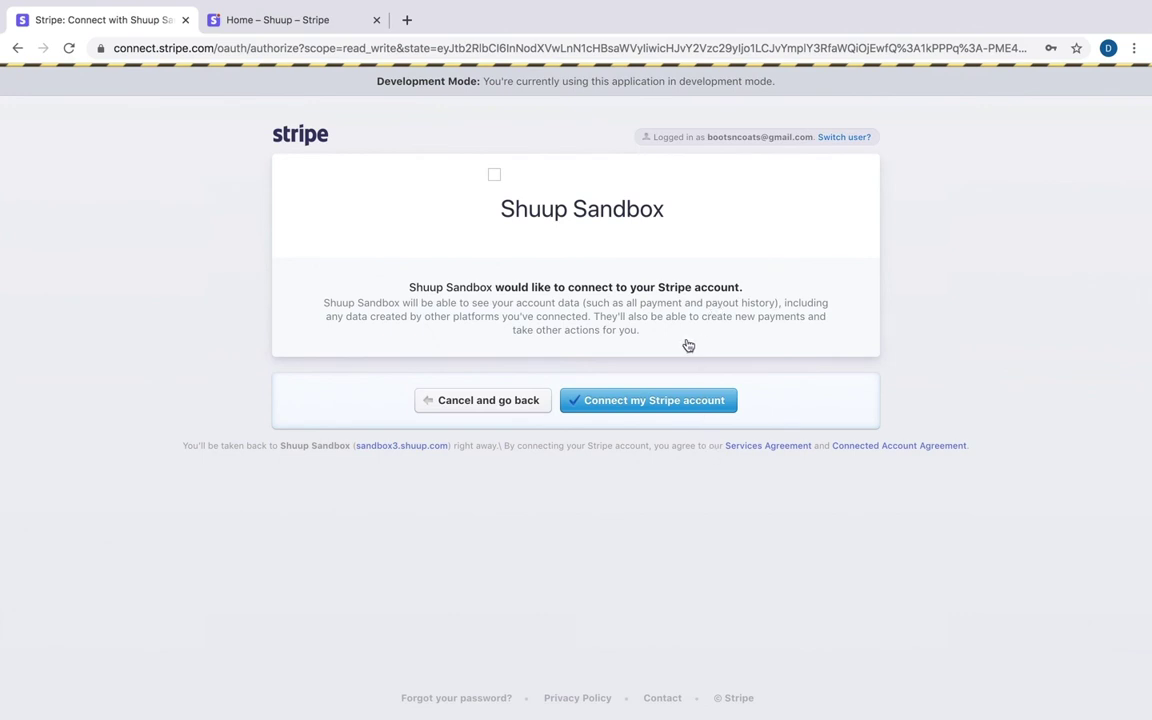
left_click(677, 404)
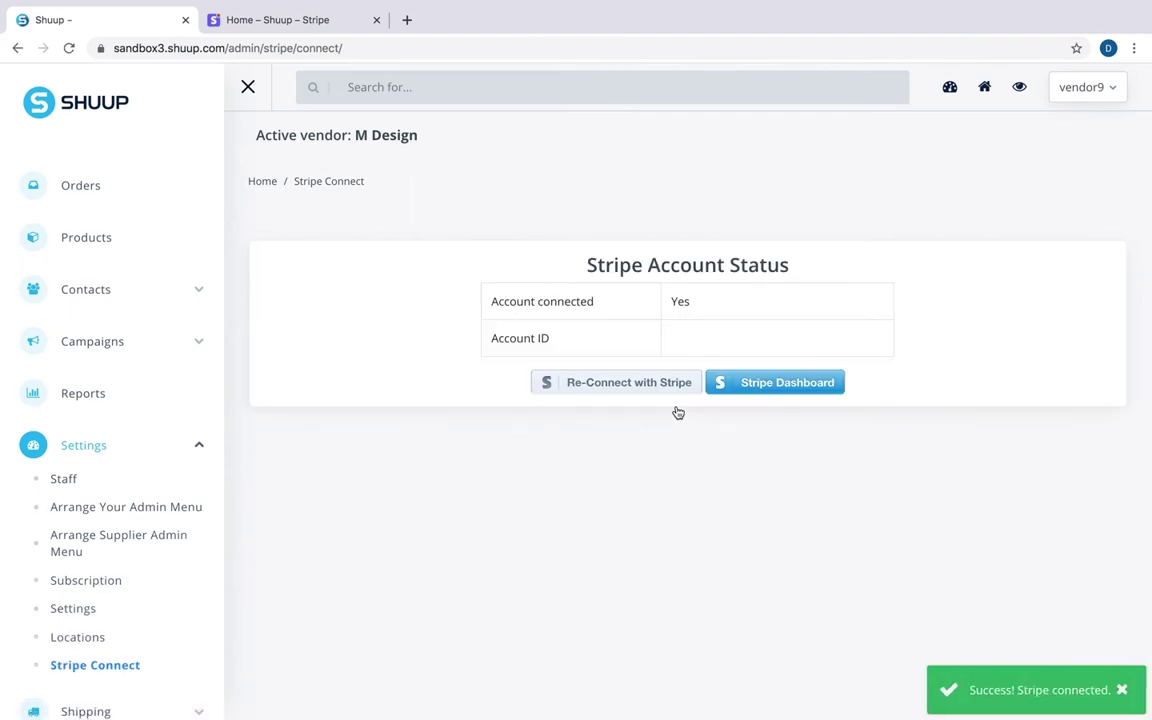